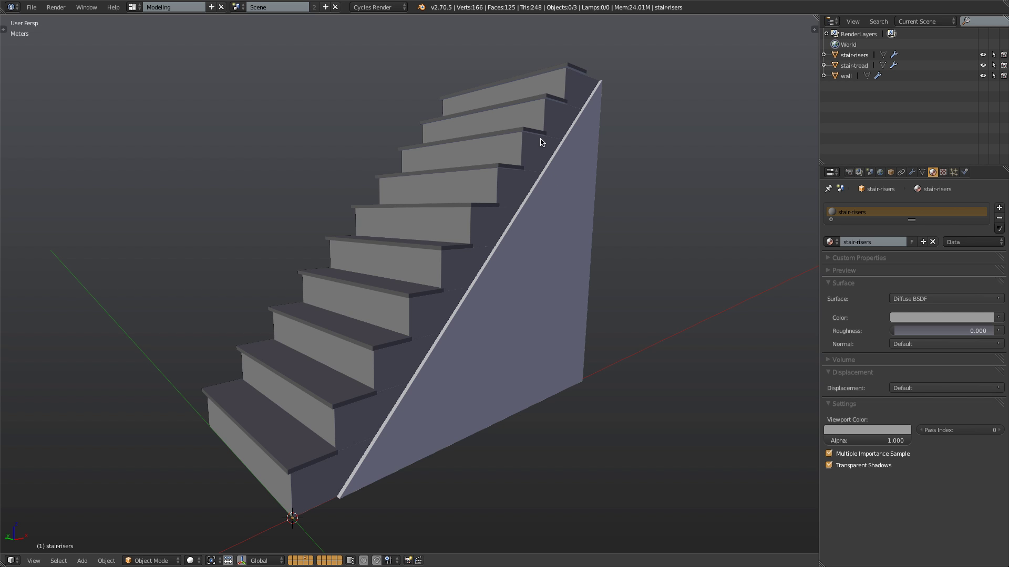
# Sketch an opening outline over the wall beneath the stairs with the grease pencil and delete the strokes.
pyautogui.moveTo(501, 237)
pyautogui.mouseDown()
pyautogui.moveTo(509, 421)
pyautogui.moveTo(517, 220)
pyautogui.moveTo(604, 168)
pyautogui.moveTo(580, 401)
pyautogui.mouseUp()
pyautogui.press('q')
pyautogui.click(580, 413)
pyautogui.press('q')
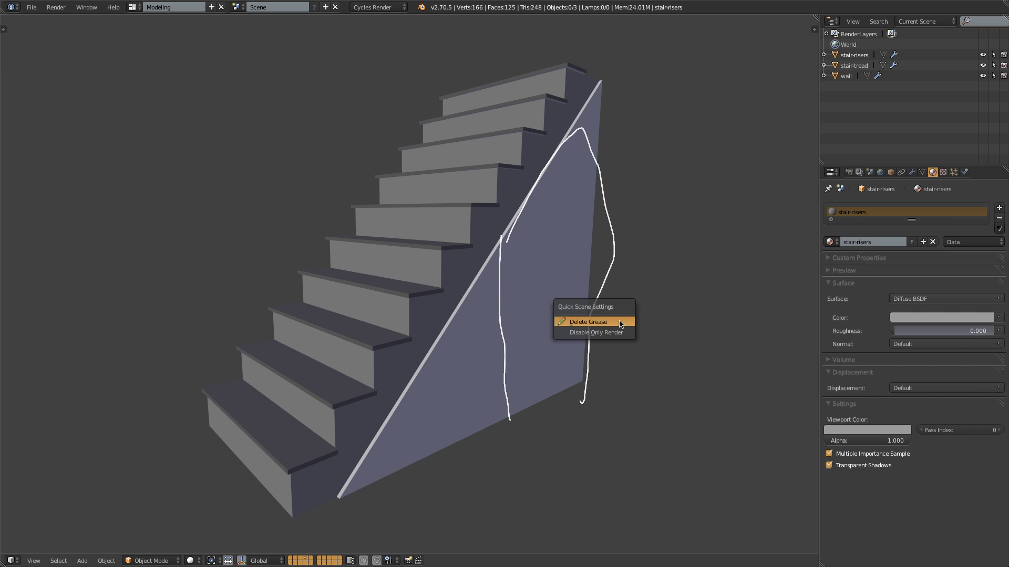
pyautogui.click(619, 334)
pyautogui.press('q')
pyautogui.click(618, 334)
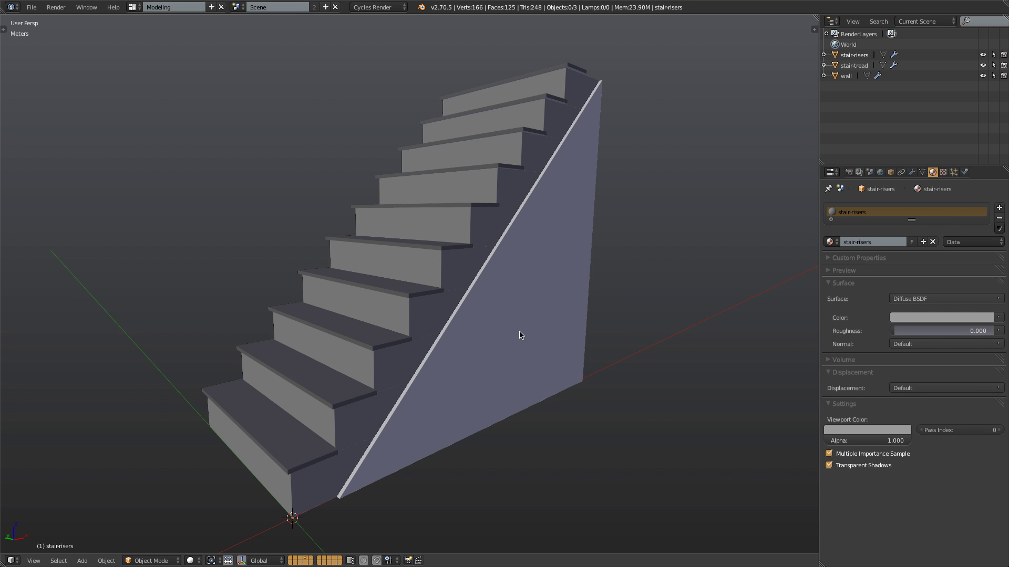
# Select the wall under the stairs and open its mesh for editing in a front orthographic wireframe view.
pyautogui.rightClick(520, 335)
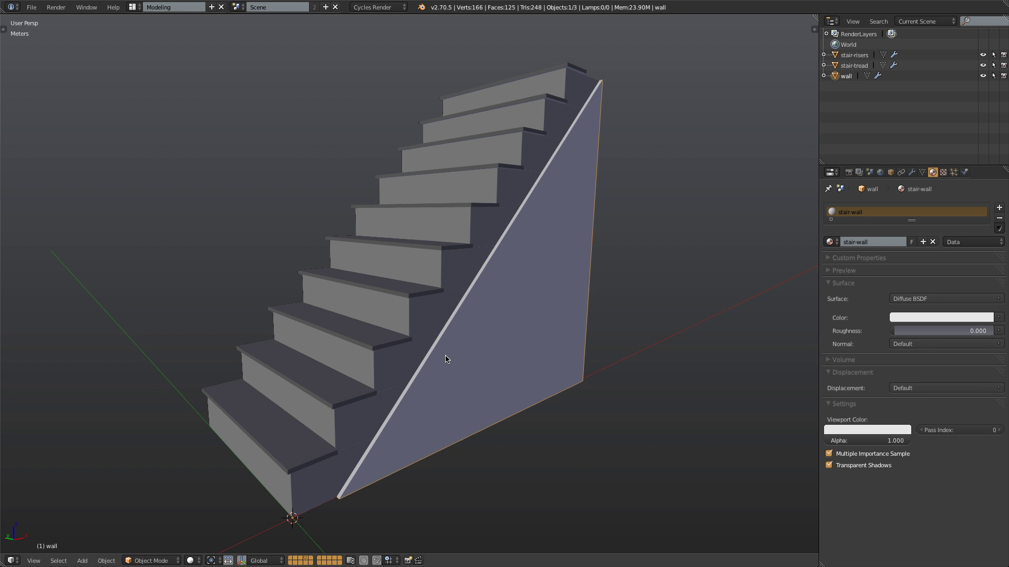
pyautogui.moveTo(600, 80)
pyautogui.mouseDown()
pyautogui.moveTo(570, 74)
pyautogui.moveTo(567, 103)
pyautogui.moveTo(556, 102)
pyautogui.moveTo(530, 134)
pyautogui.moveTo(521, 167)
pyautogui.moveTo(506, 169)
pyautogui.mouseUp()
pyautogui.moveTo(505, 178)
pyautogui.mouseDown(button='right')
pyautogui.moveTo(561, 107)
pyautogui.moveTo(599, 83)
pyautogui.mouseUp(button='right')
pyautogui.press('KP_3')
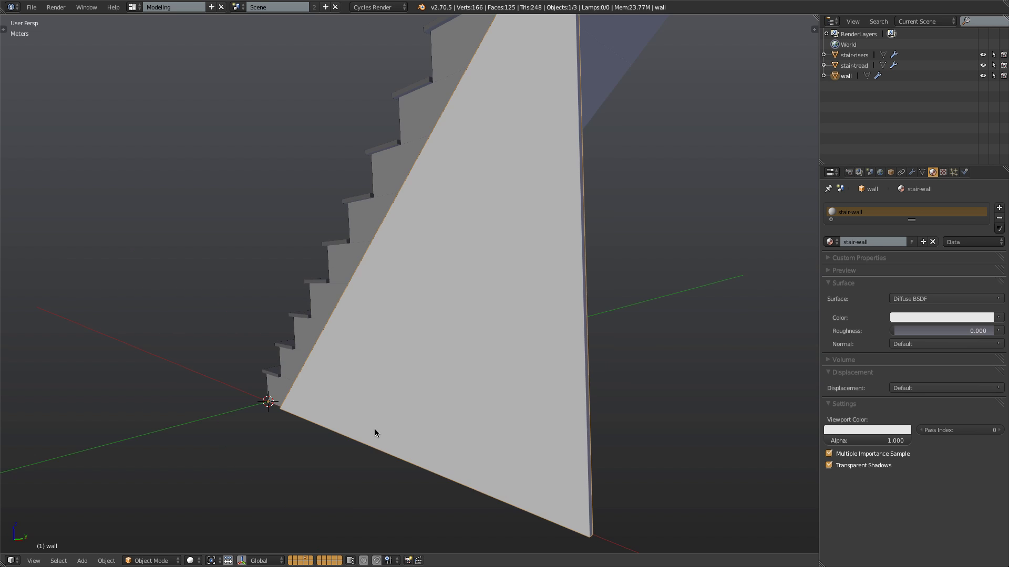
pyautogui.press('4')
pyautogui.press('KP_1')
pyautogui.press('KP_5')
pyautogui.keyDown('shift'); pyautogui.moveTo(399, 419); pyautogui.dragTo(574, 370, button='middle'); pyautogui.keyUp('shift')
pyautogui.scroll(6, 565, 369)
pyautogui.press('Tab')
pyautogui.keyDown('shift'); pyautogui.moveTo(316, 382); pyautogui.dragTo(405, 388, button='middle'); pyautogui.keyUp('shift')
pyautogui.press('z')
pyautogui.scroll(-6, 404, 386)
pyautogui.keyDown('shift'); pyautogui.moveTo(505, 287); pyautogui.dragTo(402, 327, button='middle'); pyautogui.keyUp('shift')
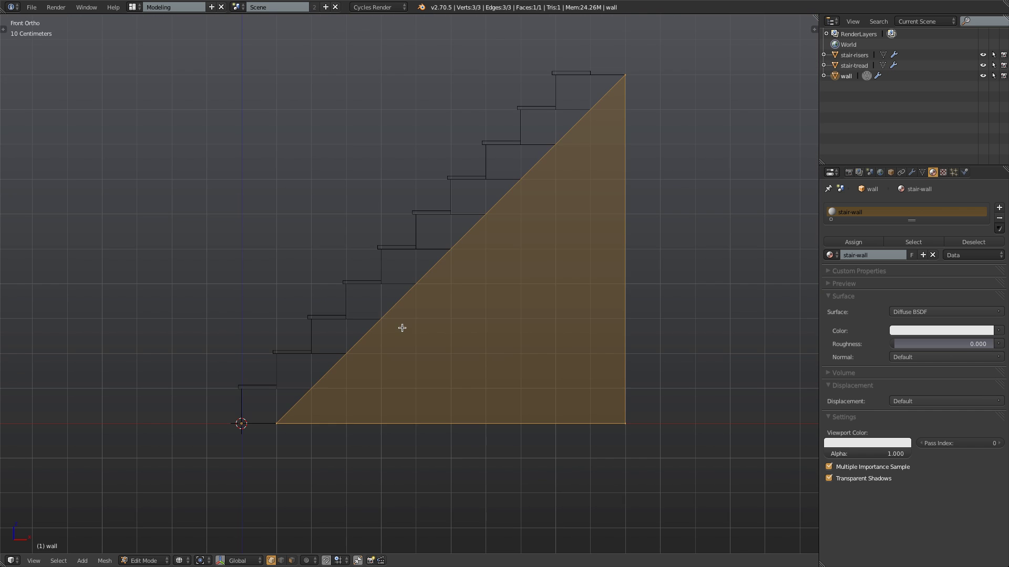
# Subdivide the wall's diagonal edge with 12 cuts.
pyautogui.press('a')
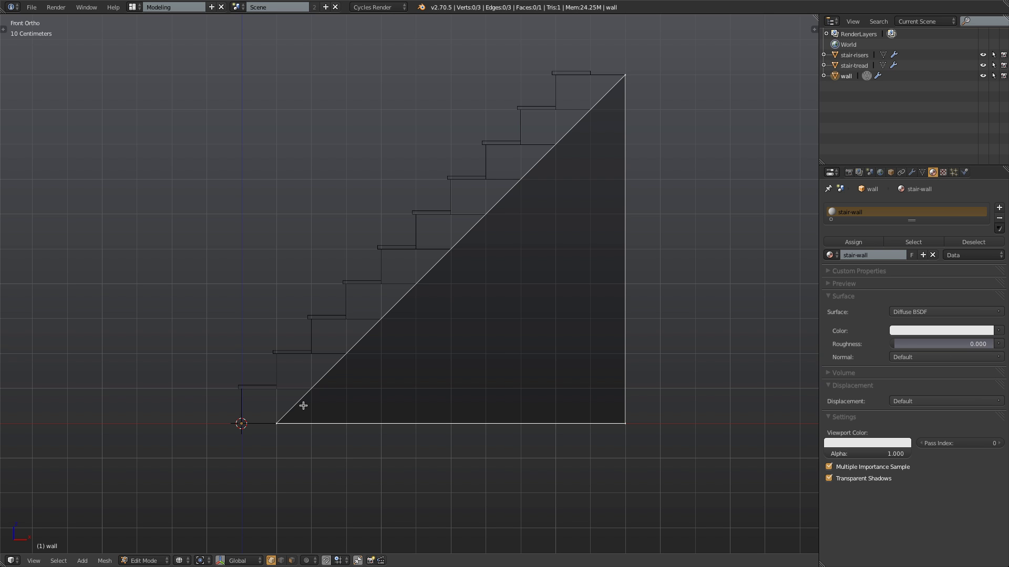
pyautogui.rightClick(268, 424)
pyautogui.keyDown('shift'); pyautogui.rightClick(633, 108); pyautogui.keyUp('shift')
pyautogui.press('w')
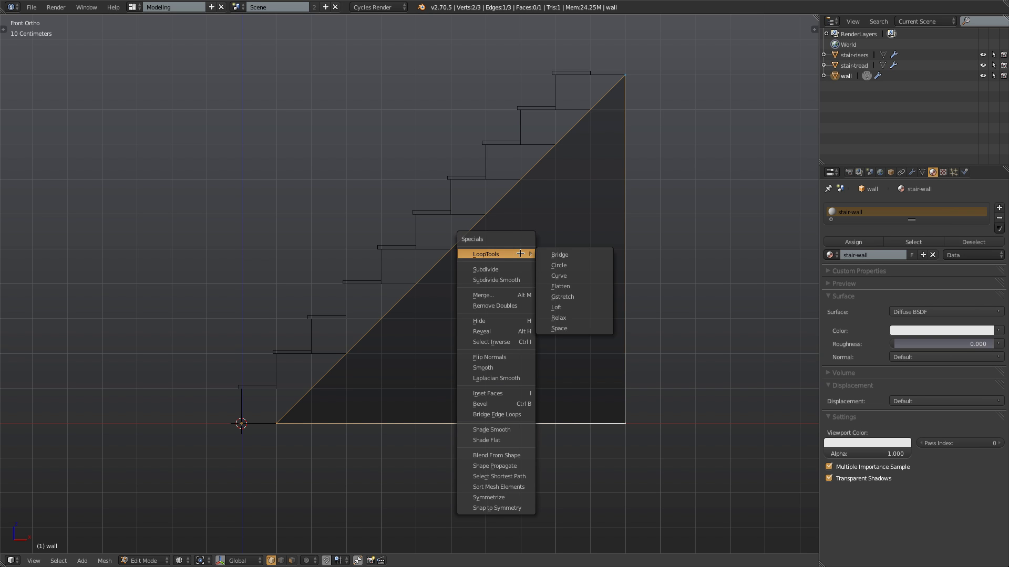
pyautogui.click(504, 269)
pyautogui.press('F6')
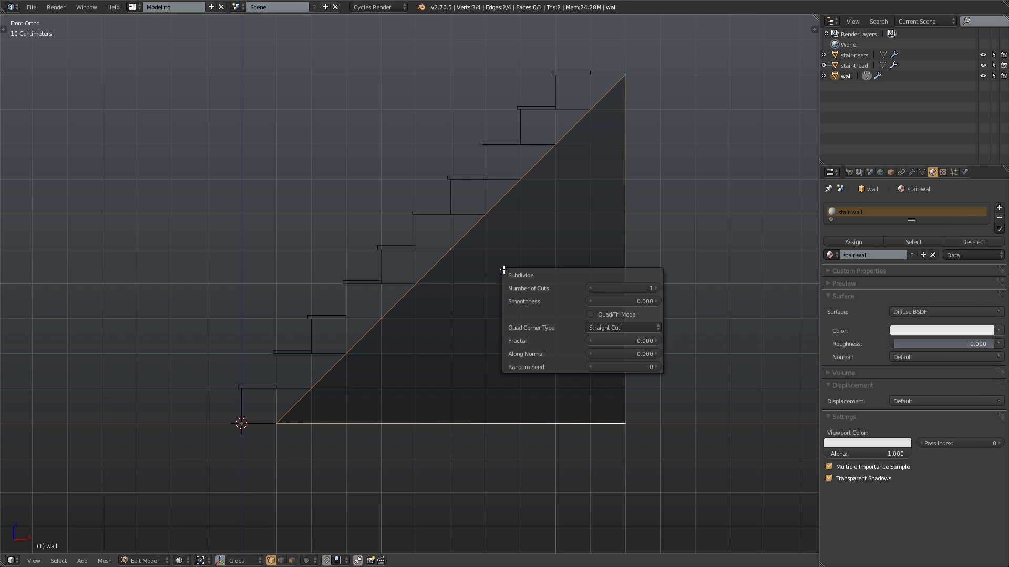
pyautogui.click(632, 289)
pyautogui.write('12')
pyautogui.press('Return')
# Select the lowest cut vertex on the wall's diagonal and set snapping to vertices.
pyautogui.scroll(4, 351, 423)
pyautogui.press('a')
pyautogui.rightClick(372, 337)
pyautogui.keyDown('shift'); pyautogui.moveTo(367, 353); pyautogui.dragTo(540, 441, button='middle'); pyautogui.keyUp('shift')
pyautogui.scroll(3, 482, 428)
pyautogui.hotkey('ctrl', 'shift', 'Tab')
pyautogui.click(343, 410)
# Hide the stair-tread object and return to editing the wall mesh in wireframe.
pyautogui.press('z')
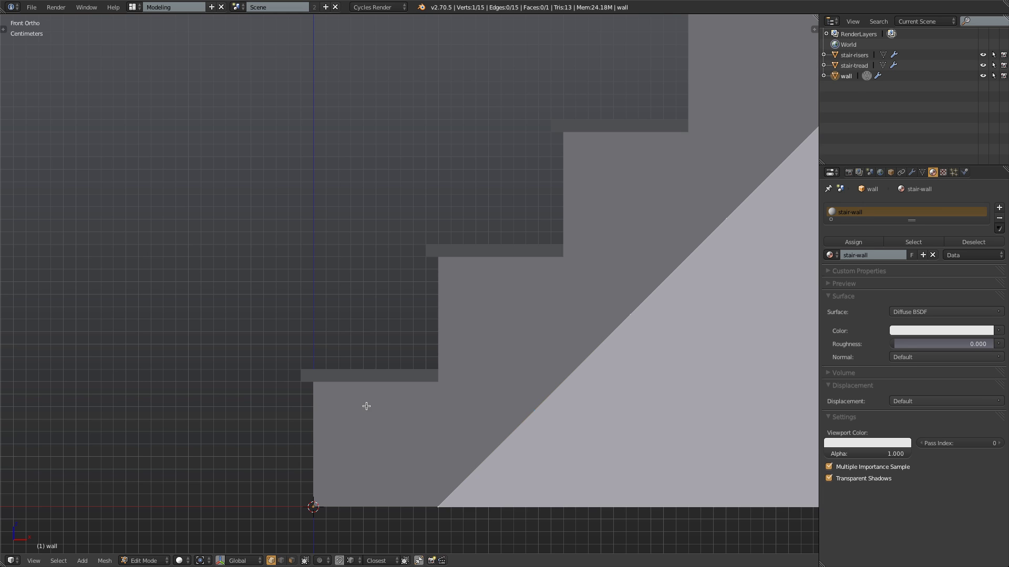
pyautogui.press('Tab')
pyautogui.rightClick(394, 378)
pyautogui.press('h')
pyautogui.rightClick(581, 409)
pyautogui.press('Tab')
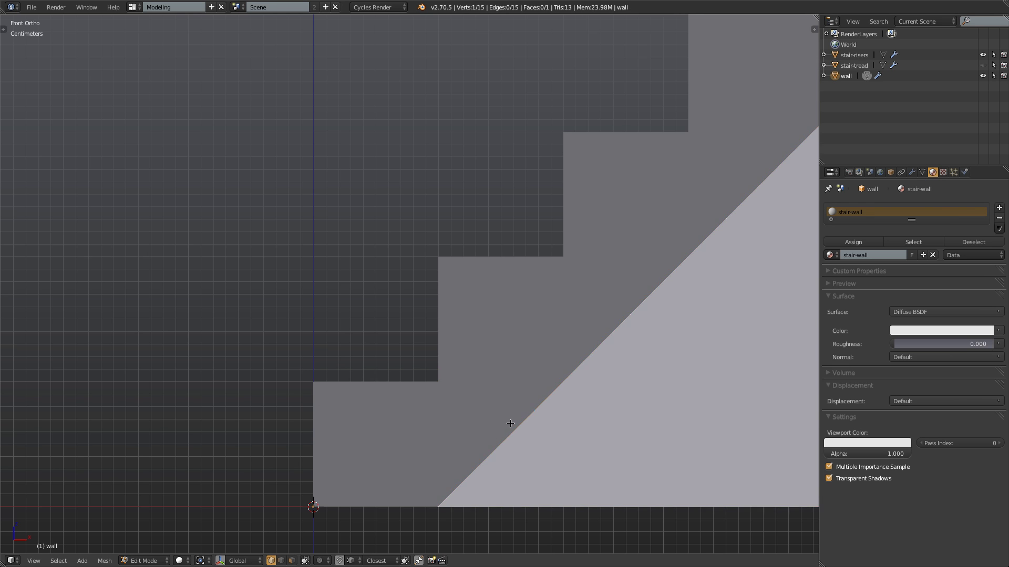
pyautogui.press('z')
# Snap the three lowest cut vertices to the first riser's top, the second riser's foot and the second riser's top.
pyautogui.press('g')
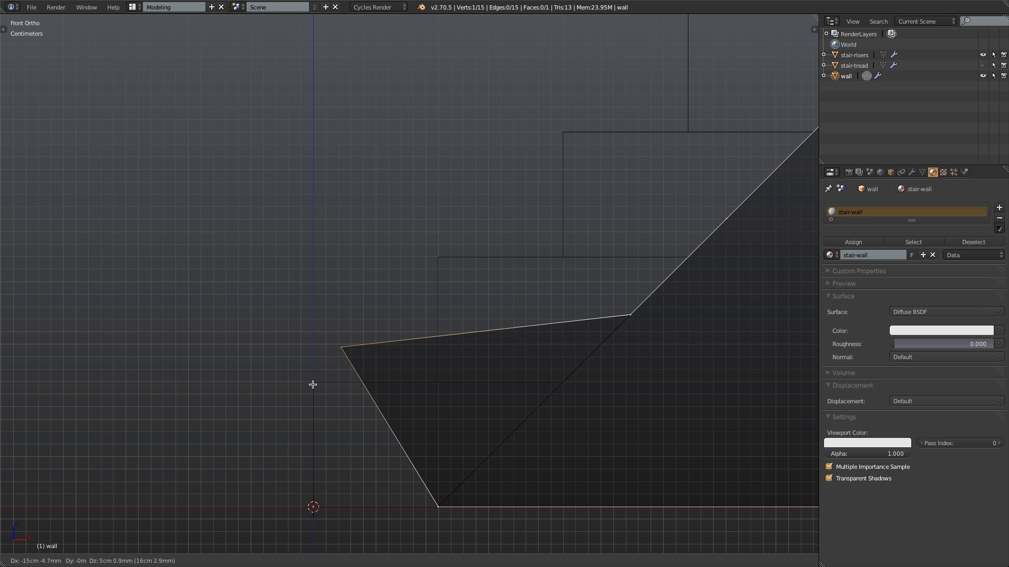
pyautogui.click(313, 384)
pyautogui.press('a')
pyautogui.rightClick(627, 319)
pyautogui.press('g')
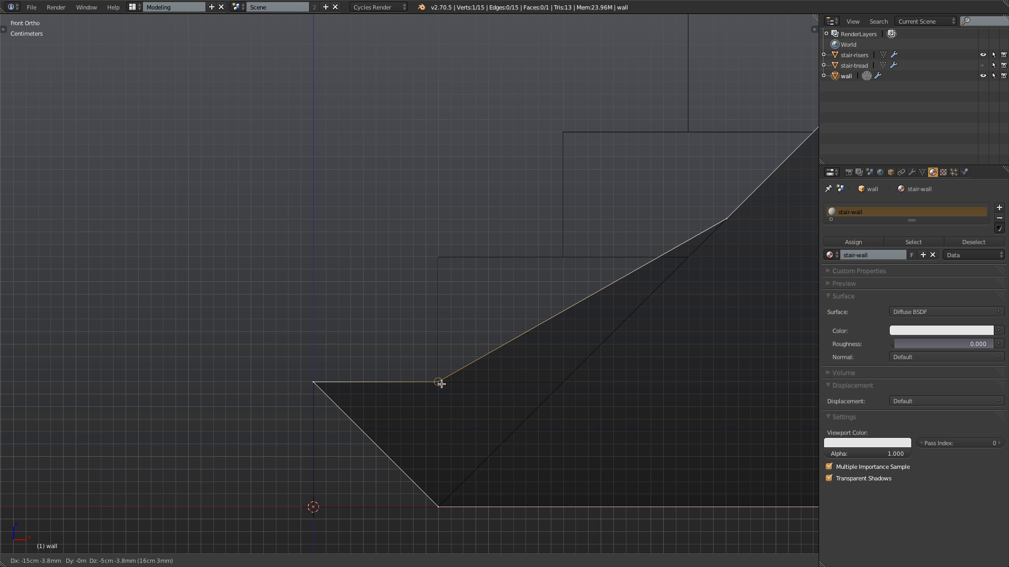
pyautogui.click(439, 382)
pyautogui.rightClick(726, 219)
pyautogui.press('g')
pyautogui.click(437, 259)
# Snap the wall's front bottom corner to the foot of the first riser.
pyautogui.rightClick(439, 506)
pyautogui.press('g')
pyautogui.click(313, 507)
pyautogui.press('a')
pyautogui.scroll(-5, 369, 485)
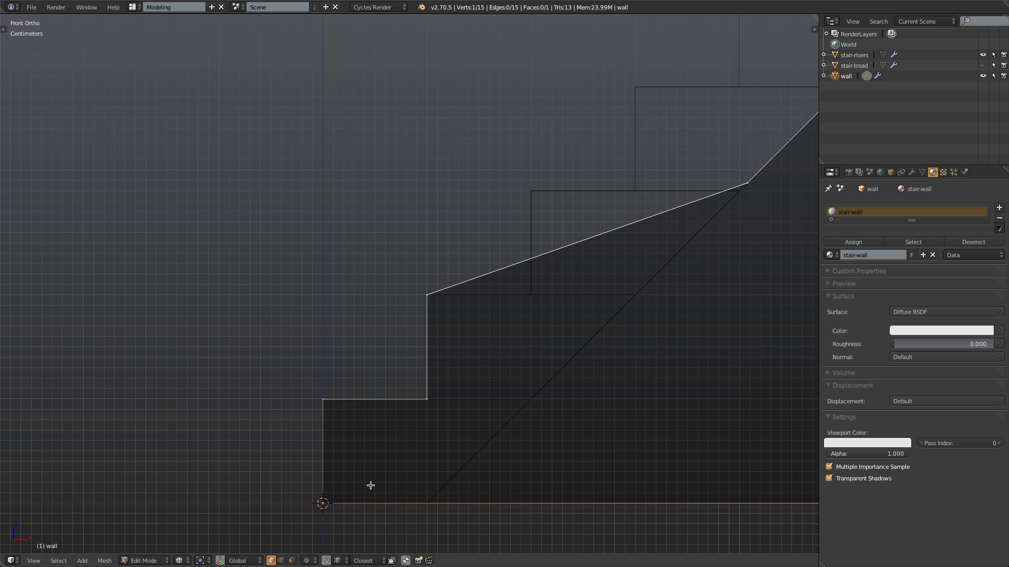
# Snap the next vertex on the wall's diagonal to the top corner of the third riser.
pyautogui.keyDown('shift'); pyautogui.moveTo(604, 358); pyautogui.dragTo(524, 392, button='middle'); pyautogui.keyUp('shift')
pyautogui.scroll(2, 525, 392)
pyautogui.rightClick(449, 366)
pyautogui.press('g')
pyautogui.click(300, 373)
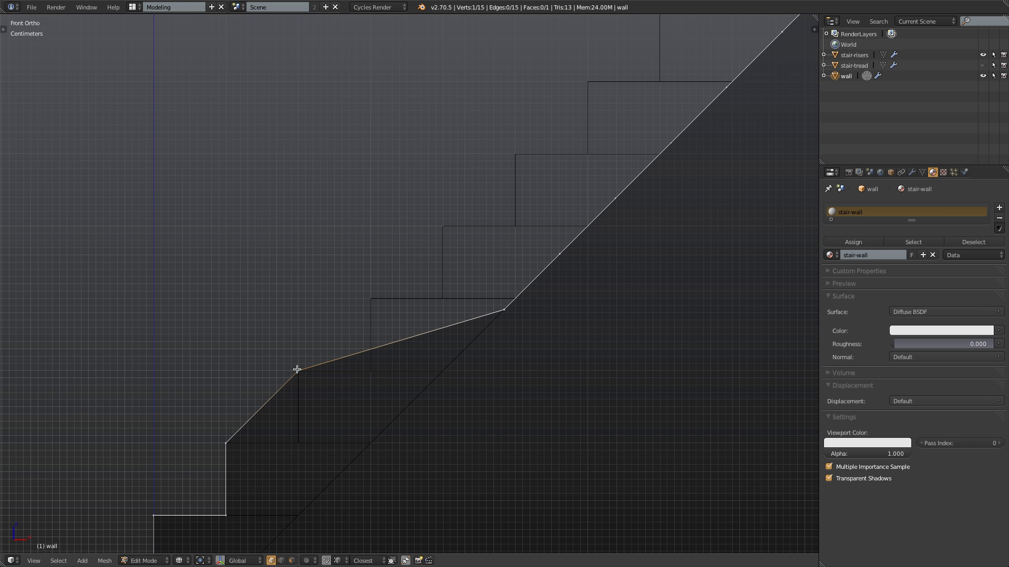
# Subdivide the edge between the second and third riser tops and snap the new vertex to the third riser's foot.
pyautogui.keyDown('shift'); pyautogui.rightClick(222, 446); pyautogui.keyUp('shift')
pyautogui.press('w')
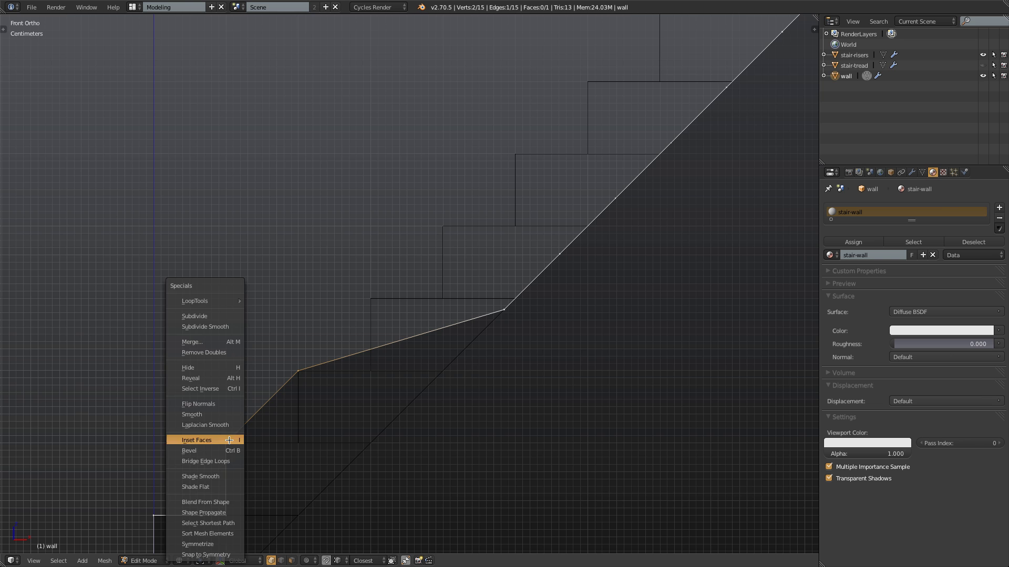
pyautogui.click(206, 315)
pyautogui.rightClick(259, 408)
pyautogui.press('g')
pyautogui.click(301, 451)
# Snap the next diagonal vertex to the top corner of the fourth riser.
pyautogui.scroll(-3, 331, 394)
pyautogui.press('z')
pyautogui.press('z')
pyautogui.rightClick(430, 344)
pyautogui.press('g')
pyautogui.click(351, 342)
# Subdivide the edge between the third and fourth riser tops and snap the new vertex to the fourth riser's foot.
pyautogui.keyDown('shift'); pyautogui.rightClick(307, 377); pyautogui.keyUp('shift')
pyautogui.press('w')
pyautogui.click(273, 317)
pyautogui.press('g')
pyautogui.click(349, 382)
# Snap the next vertex to the fifth riser's foot, and subdivide the edge above it to snap a new vertex to that riser's top.
pyautogui.rightClick(433, 319)
pyautogui.press('g')
pyautogui.click(389, 345)
pyautogui.keyDown('shift'); pyautogui.rightClick(498, 292); pyautogui.keyUp('shift')
pyautogui.press('w')
pyautogui.click(499, 287)
pyautogui.rightClick(444, 315)
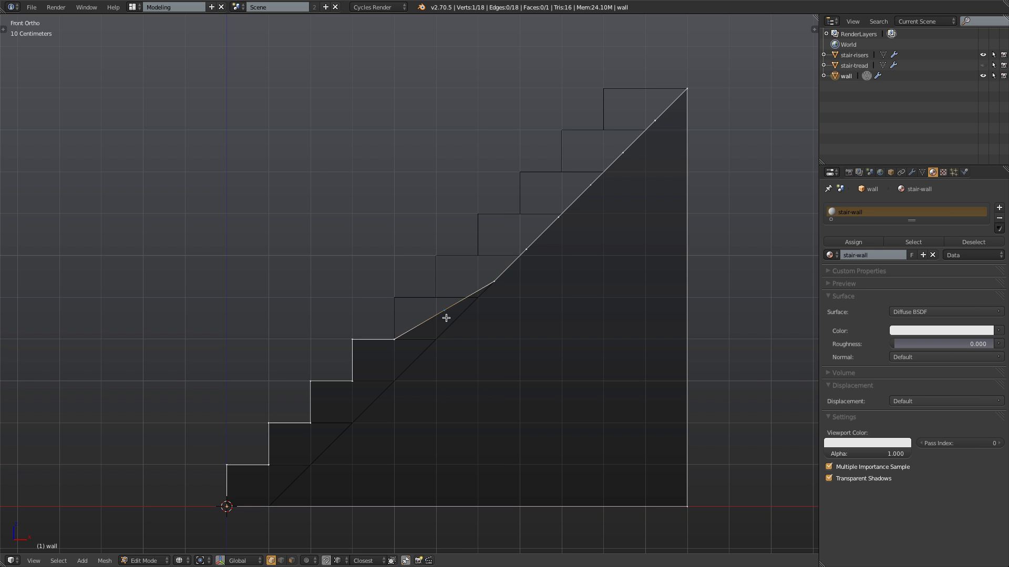
pyautogui.press('g')
pyautogui.click(391, 299)
# Snap the next three diagonal vertices to the sixth riser's foot, its top and the seventh riser's foot.
pyautogui.press('a')
pyautogui.rightClick(492, 281)
pyautogui.press('g')
pyautogui.click(435, 298)
pyautogui.rightClick(525, 249)
pyautogui.press('g')
pyautogui.click(435, 257)
pyautogui.rightClick(559, 217)
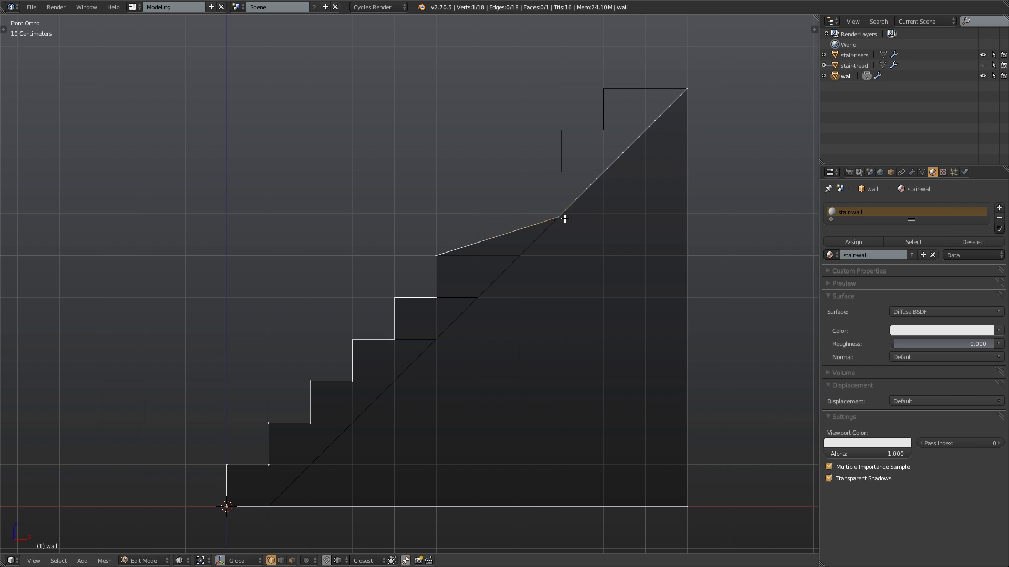
pyautogui.press('g')
pyautogui.click(474, 254)
# Try to rip the wall vertex at the foot of the seventh riser.
pyautogui.scroll(-1, 460, 288)
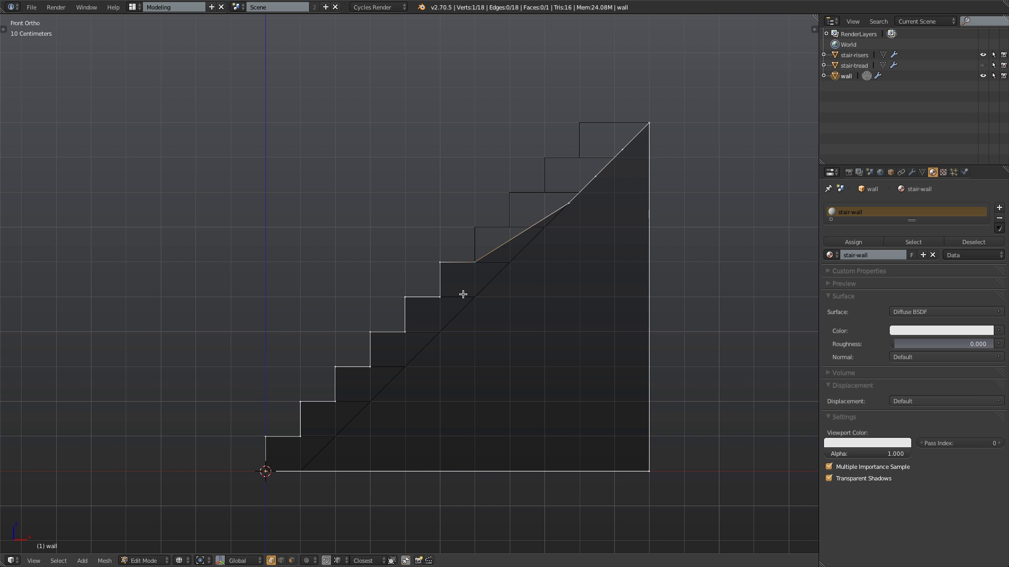
pyautogui.scroll(2, 463, 295)
pyautogui.keyDown('shift'); pyautogui.moveTo(502, 260); pyautogui.dragTo(449, 279, button='middle'); pyautogui.keyUp('shift')
pyautogui.scroll(-1, 448, 279)
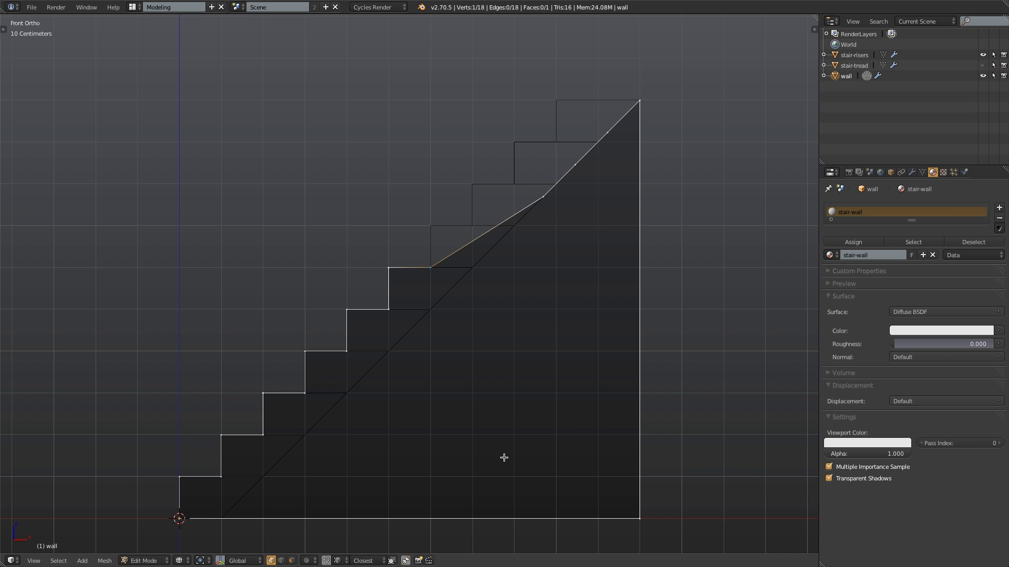
pyautogui.scroll(2, 483, 265)
pyautogui.keyDown('shift'); pyautogui.moveTo(464, 242); pyautogui.dragTo(444, 274, button='middle'); pyautogui.keyUp('shift')
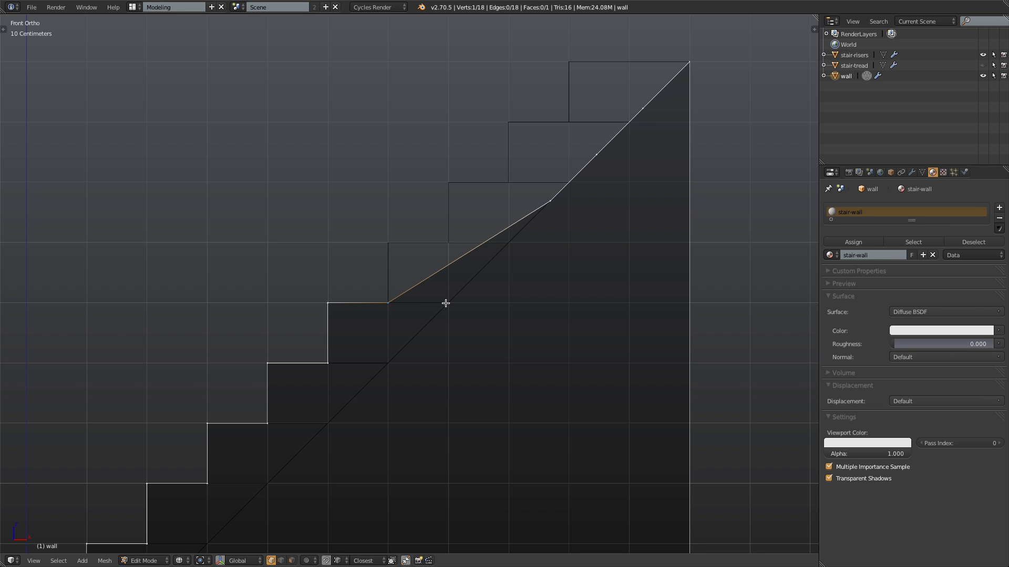
pyautogui.keyDown('shift'); pyautogui.moveTo(444, 301); pyautogui.dragTo(443, 284, button='middle'); pyautogui.keyUp('shift')
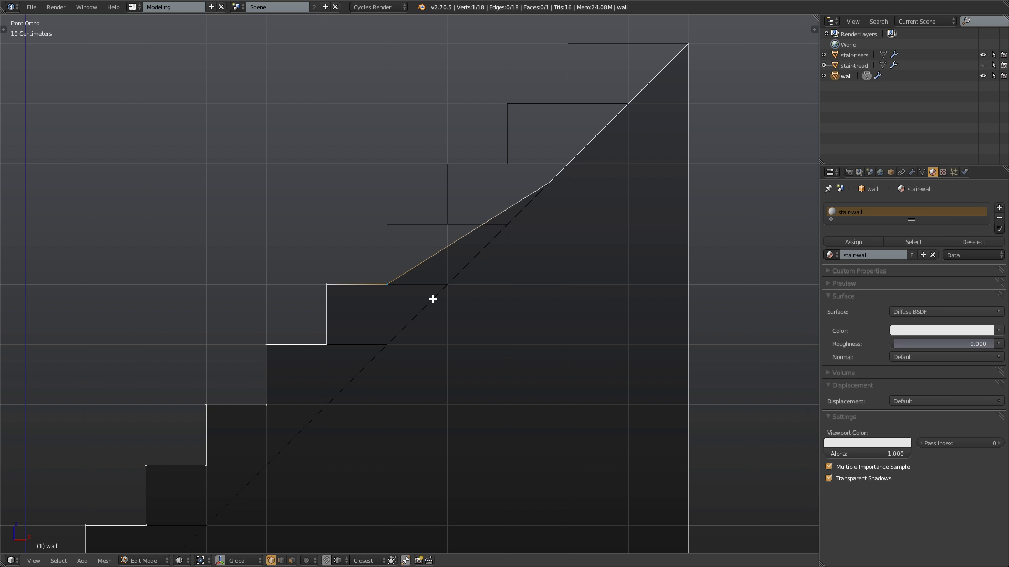
pyautogui.press('v')
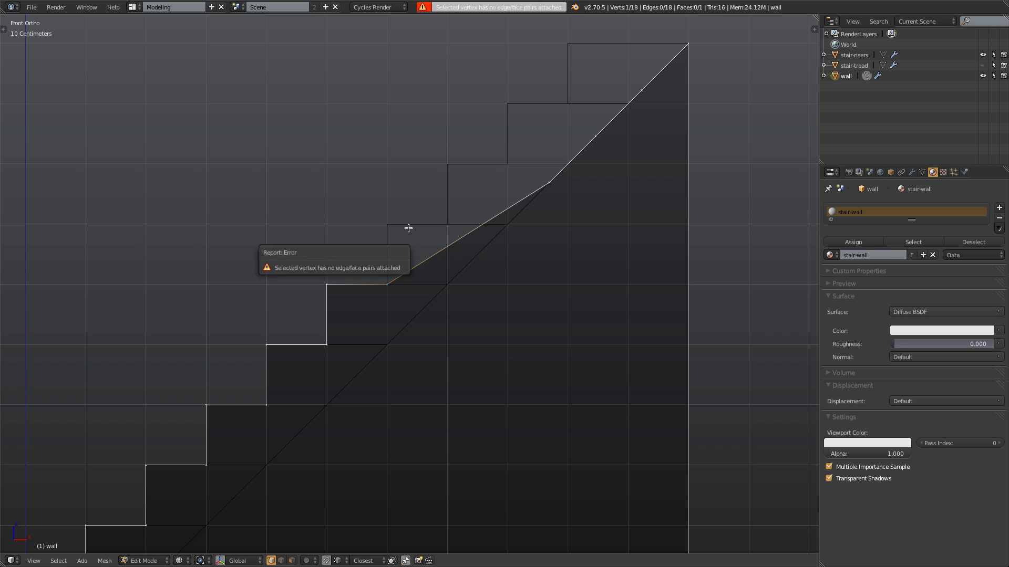
pyautogui.press('v')
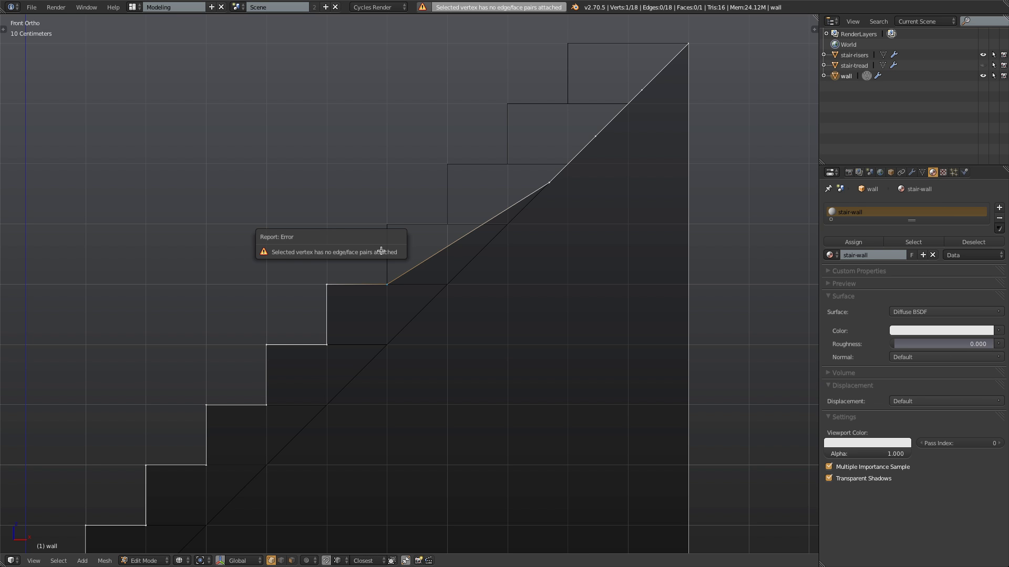
# Try to connect the vertex at the sixth riser's top to the wall's far bottom corner and rip that vertex.
pyautogui.rightClick(339, 293)
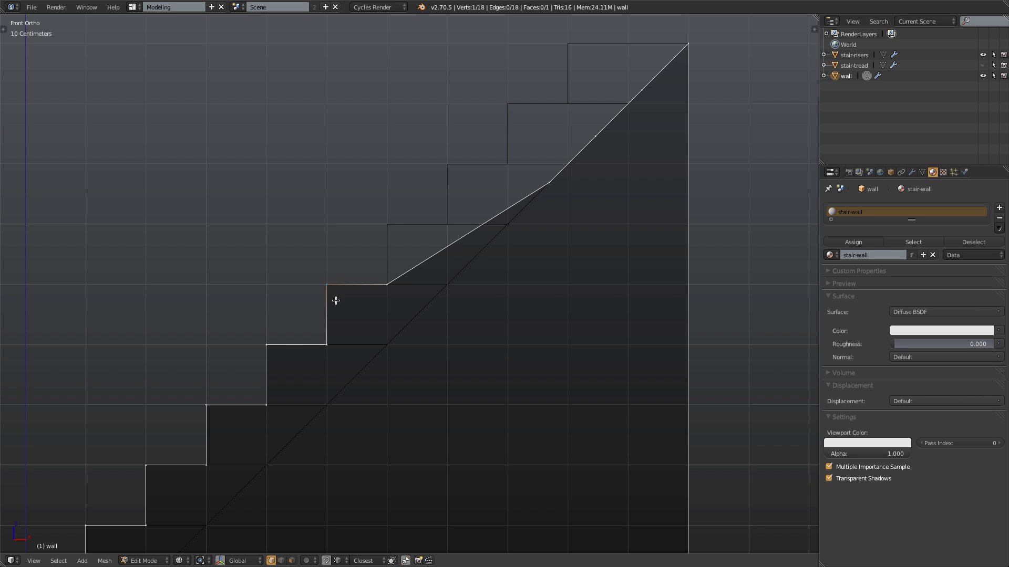
pyautogui.keyDown('shift'); pyautogui.moveTo(462, 467); pyautogui.dragTo(396, 315, button='middle'); pyautogui.keyUp('shift')
pyautogui.keyDown('shift'); pyautogui.rightClick(609, 496); pyautogui.keyUp('shift')
pyautogui.press('j')
pyautogui.keyDown('shift'); pyautogui.moveTo(320, 170); pyautogui.dragTo(341, 243, button='middle'); pyautogui.keyUp('shift')
pyautogui.rightClick(293, 209)
pyautogui.press('v')
pyautogui.rightClick(324, 180)
pyautogui.rightClick(302, 207)
# Undo the connecting edge and the step-outline edits from the seventh riser back to the third.
pyautogui.hotkey('ctrl', 'z')
pyautogui.hotkey('ctrl', 'z')
pyautogui.hotkey('ctrl', 'z')
pyautogui.hotkey('ctrl', 'z')
pyautogui.scroll(-3, 311, 238)
pyautogui.rightClick(331, 219)
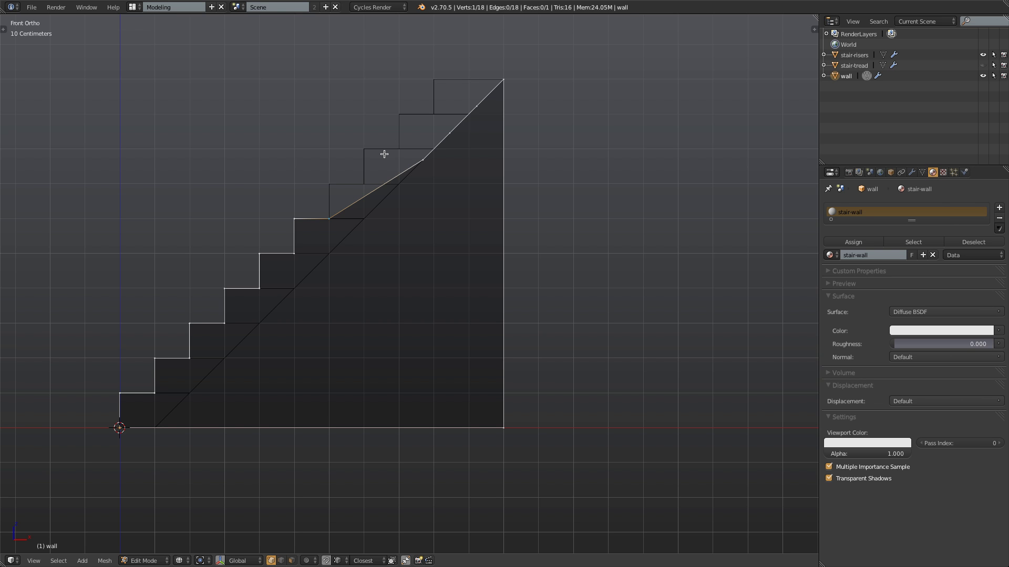
pyautogui.hotkey('ctrl', 'z')
pyautogui.hotkey('ctrl', 'z')
pyautogui.hotkey('ctrl', 'z')
pyautogui.hotkey('ctrl', 'z')
pyautogui.hotkey('ctrl', 'z')
pyautogui.hotkey('ctrl', 'z')
pyautogui.hotkey('ctrl', 'z')
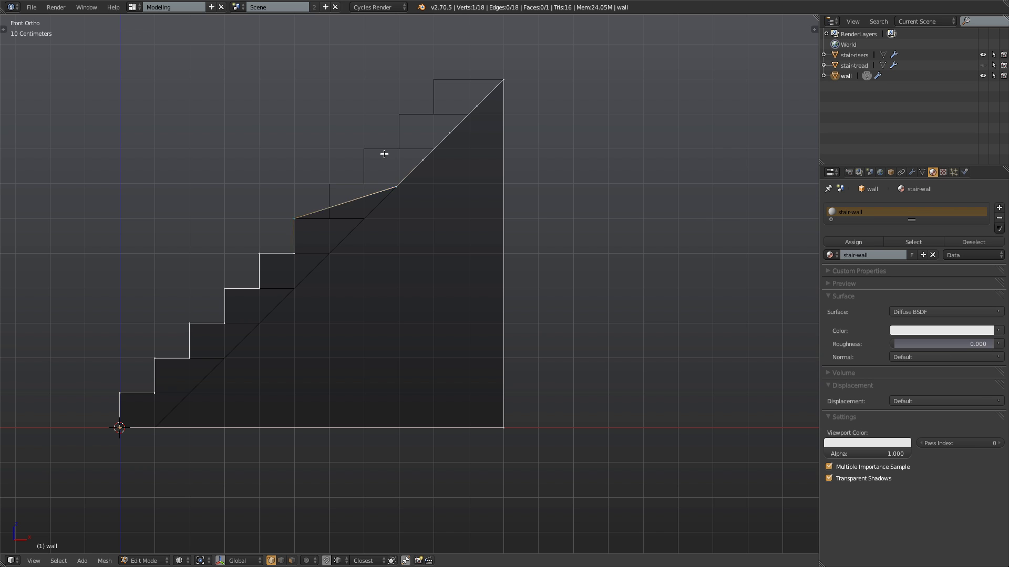
pyautogui.hotkey('ctrl', 'z')
pyautogui.hotkey('ctrl', 'z')
pyautogui.hotkey('ctrl', 'z')
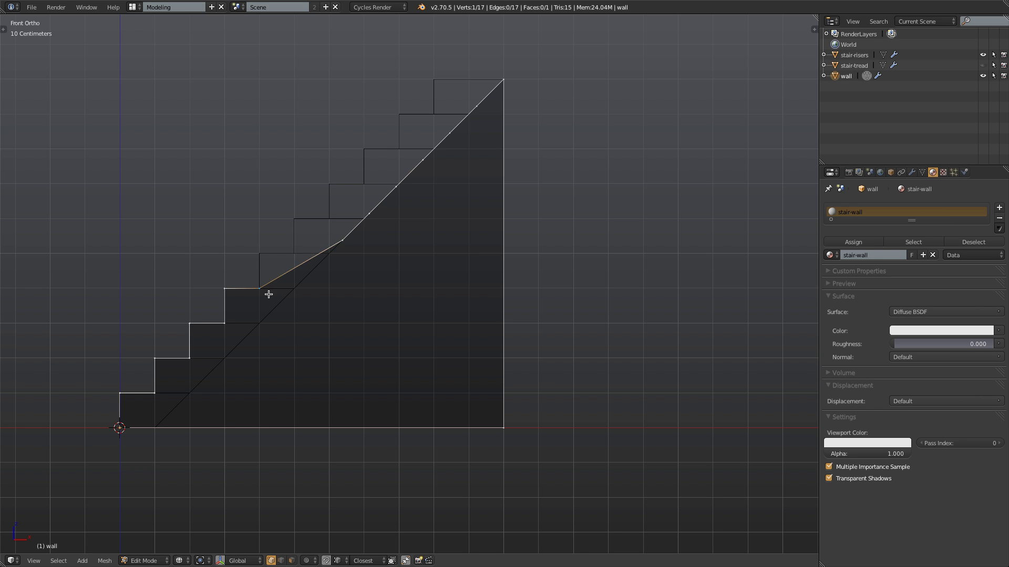
pyautogui.hotkey('ctrl', 'z')
pyautogui.hotkey('ctrl', 'z')
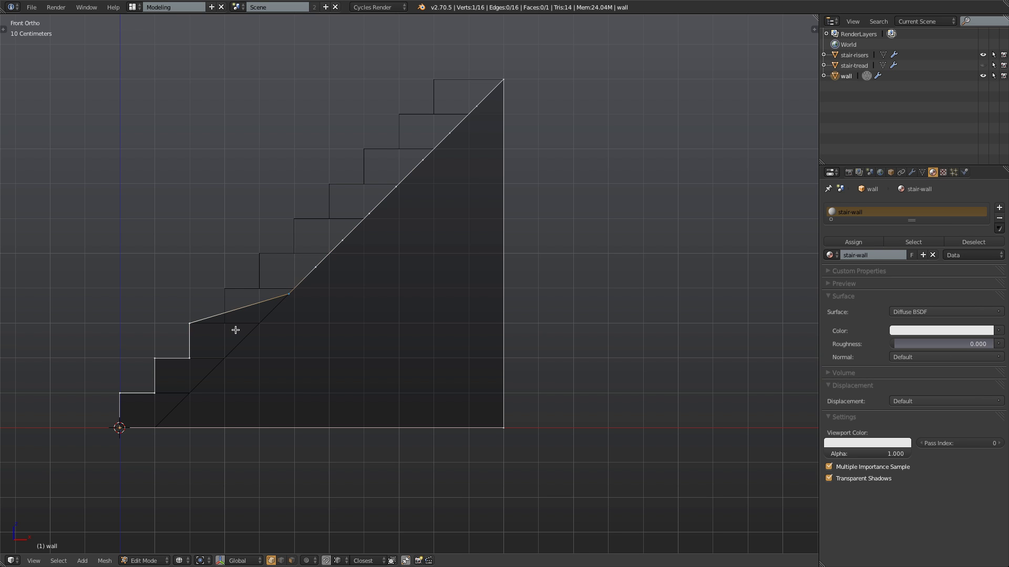
# Dissolve all the intermediate outline vertices between the wall's three corners.
pyautogui.scroll(3, 179, 351)
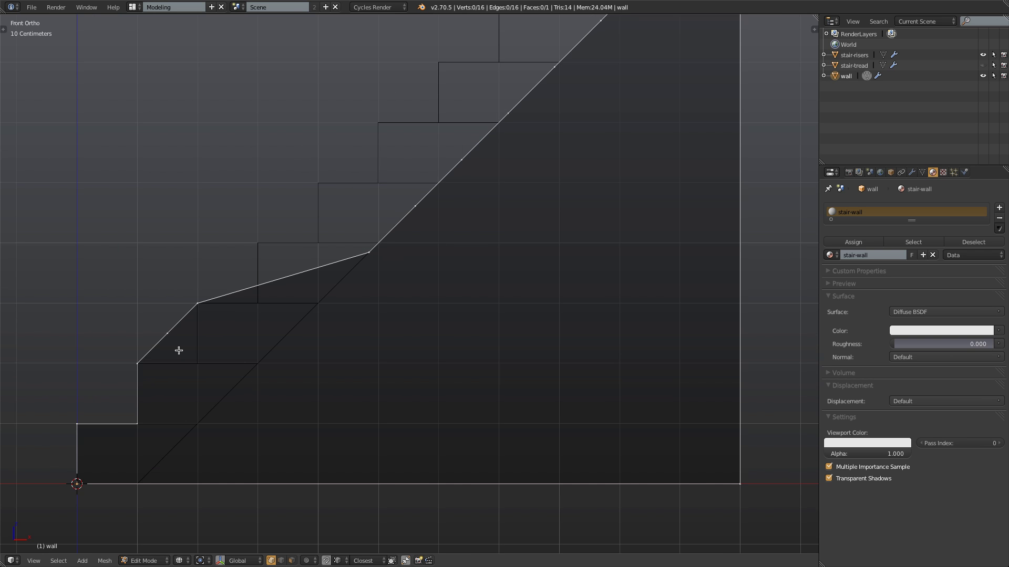
pyautogui.scroll(-4, 310, 328)
pyautogui.press('b')
pyautogui.moveTo(169, 102); pyautogui.dragTo(499, 386)
pyautogui.press('x')
pyautogui.click(500, 387)
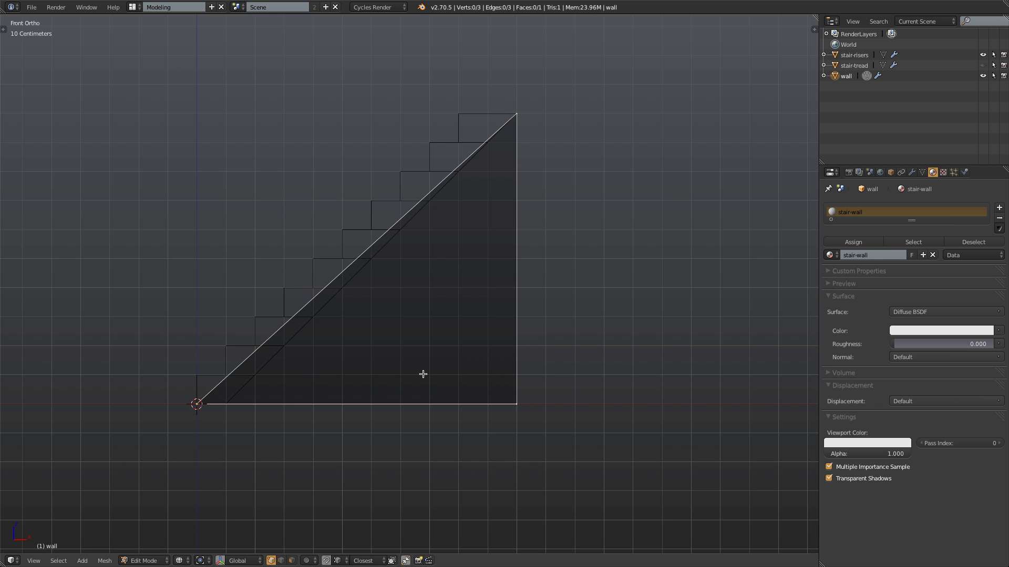
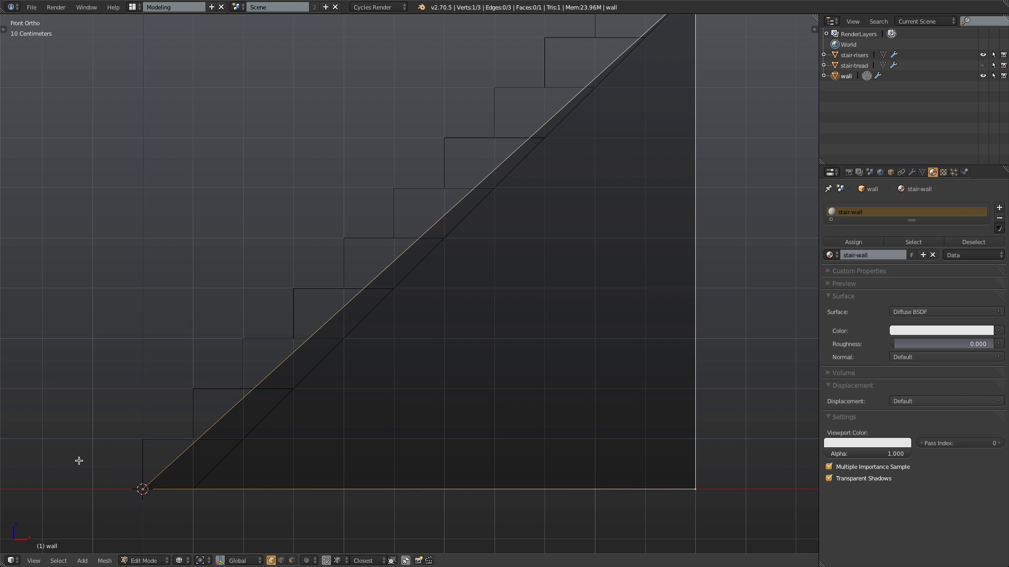
pyautogui.scroll(1, 163, 415)
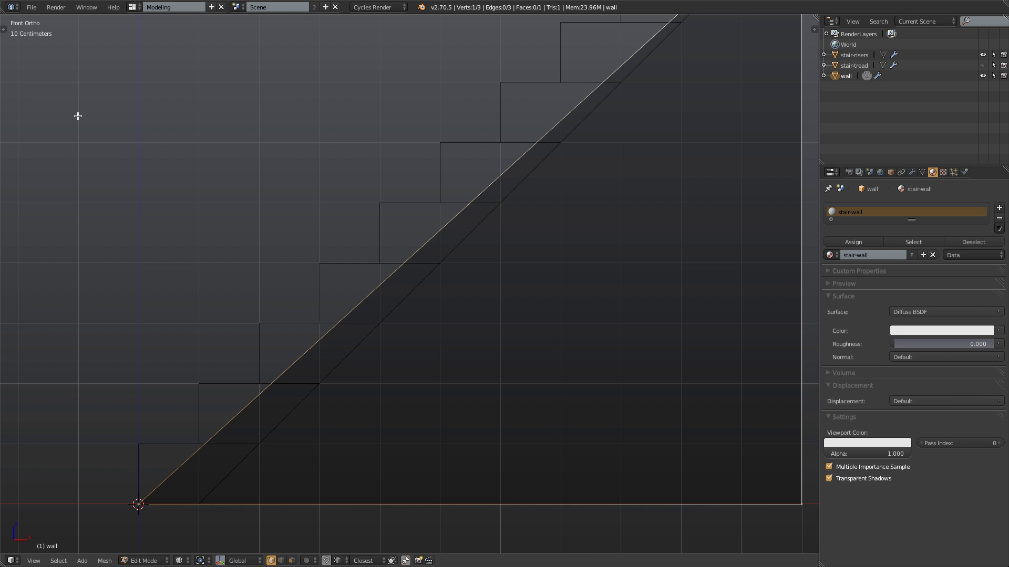
pyautogui.press('space')
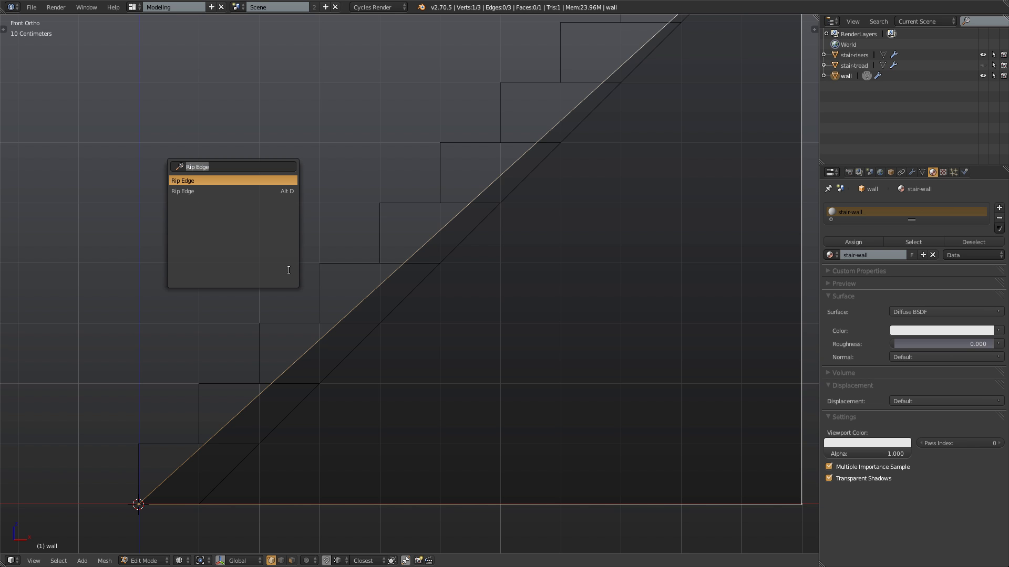
pyautogui.press('Escape')
pyautogui.scroll(1, 184, 406)
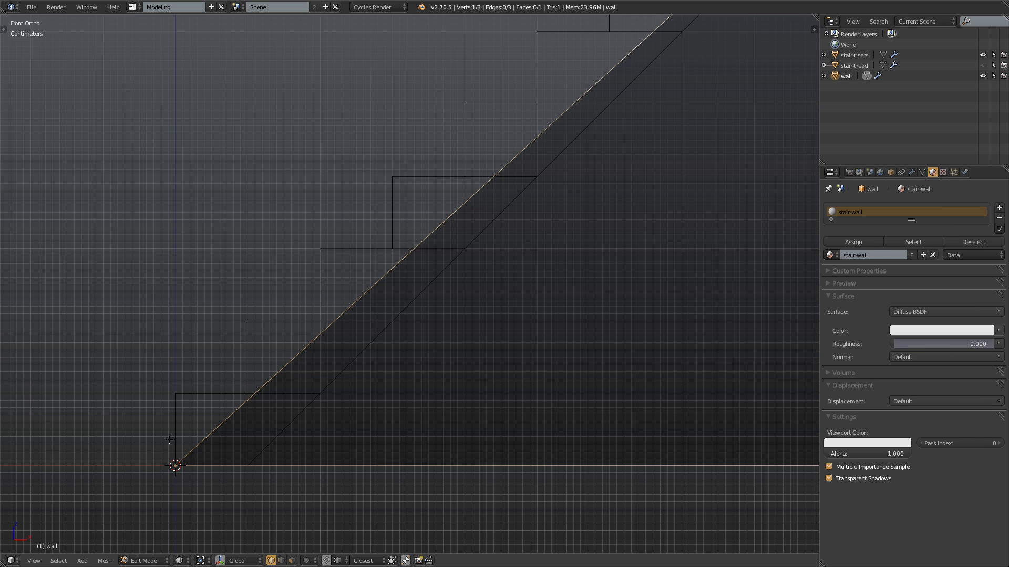
pyautogui.keyDown('shift'); pyautogui.moveTo(298, 421); pyautogui.dragTo(205, 448, button='middle'); pyautogui.keyUp('shift')
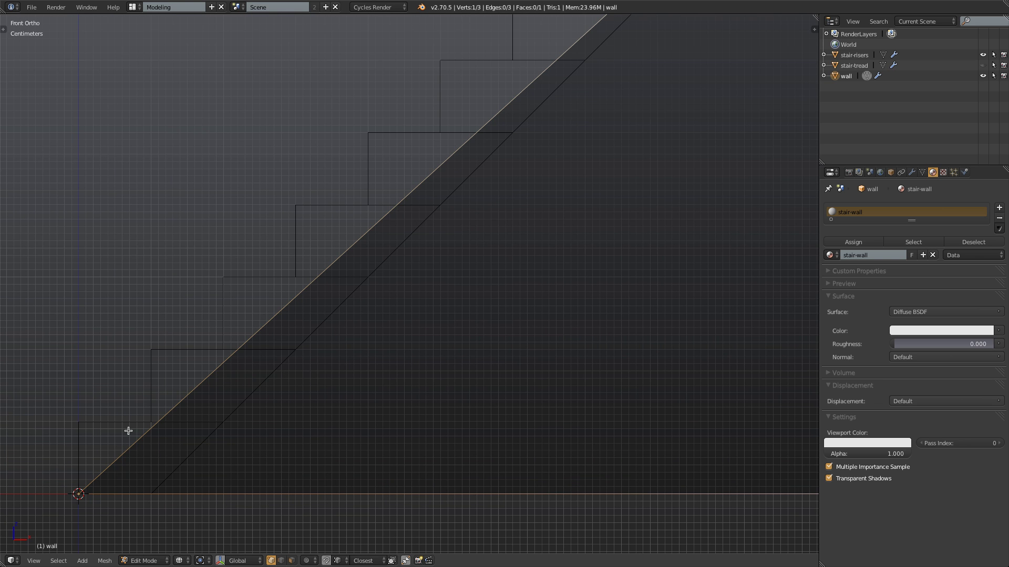
# Hide the grid and 3D cursor in the wireframe viewport.
pyautogui.keyDown('shift'); pyautogui.moveTo(180, 412); pyautogui.dragTo(341, 388, button='middle'); pyautogui.keyUp('shift')
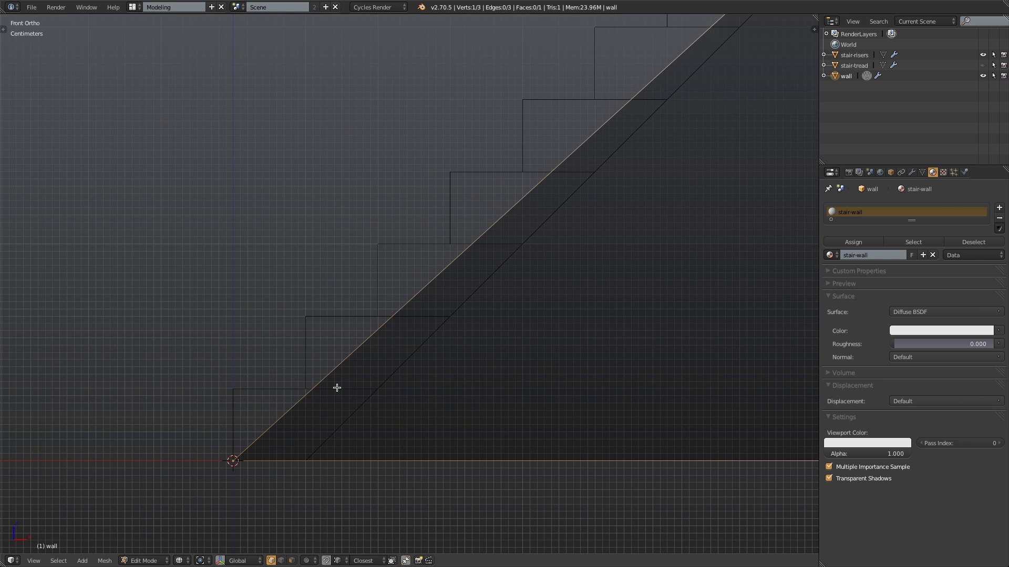
pyautogui.press('z')
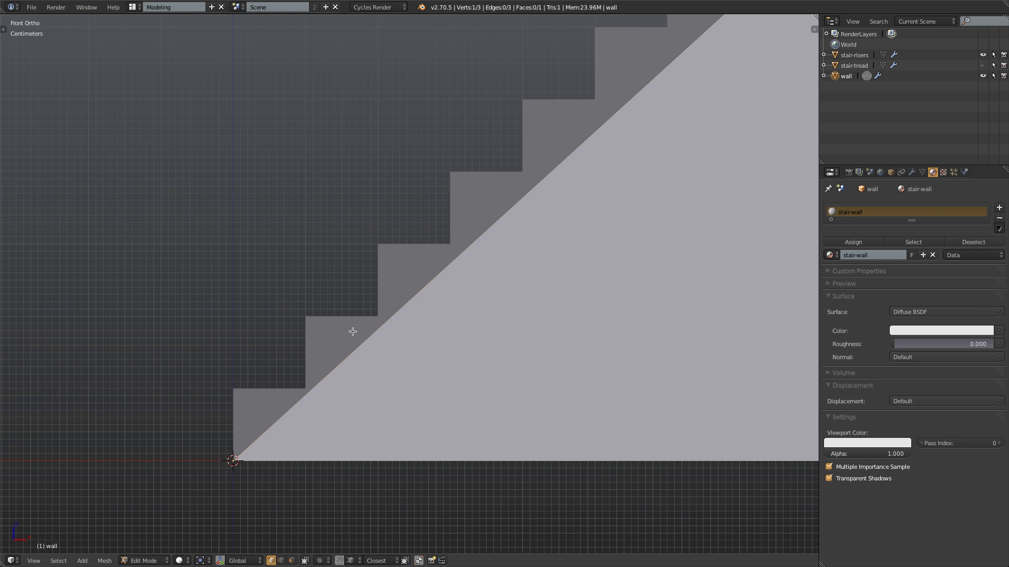
pyautogui.scroll(3, 268, 395)
pyautogui.press('z')
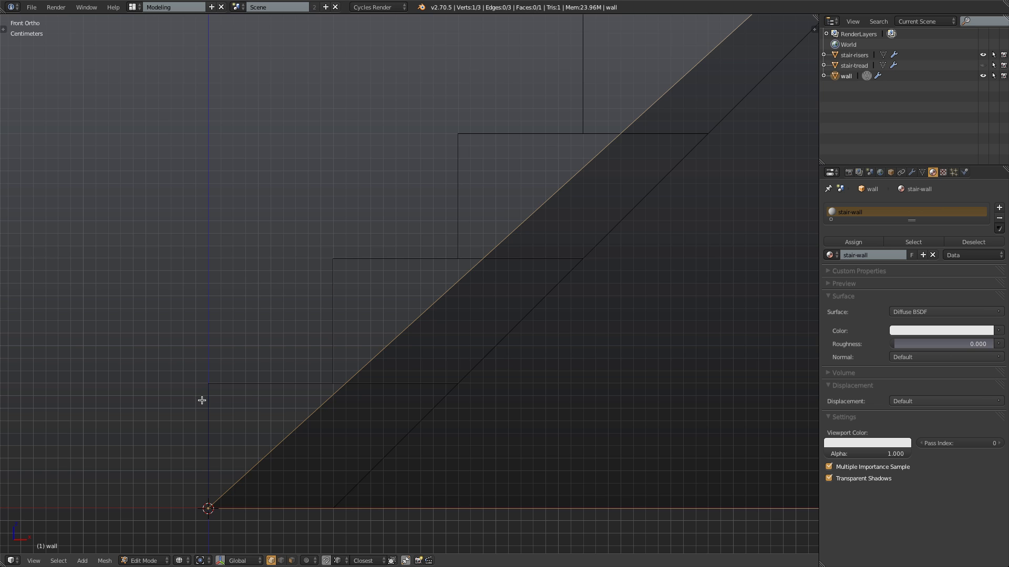
pyautogui.press('q')
pyautogui.click(188, 390)
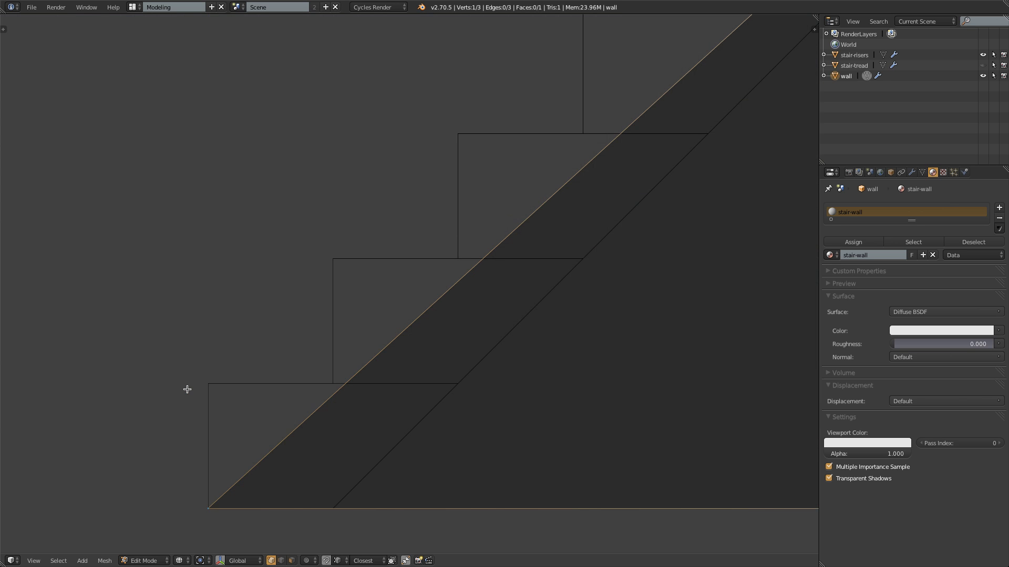
# Rip the wall's lower corner vertex up the first riser, along its tread, and up to the second riser's top.
pyautogui.keyDown('shift'); pyautogui.moveTo(292, 418); pyautogui.dragTo(295, 358, button='middle'); pyautogui.keyUp('shift')
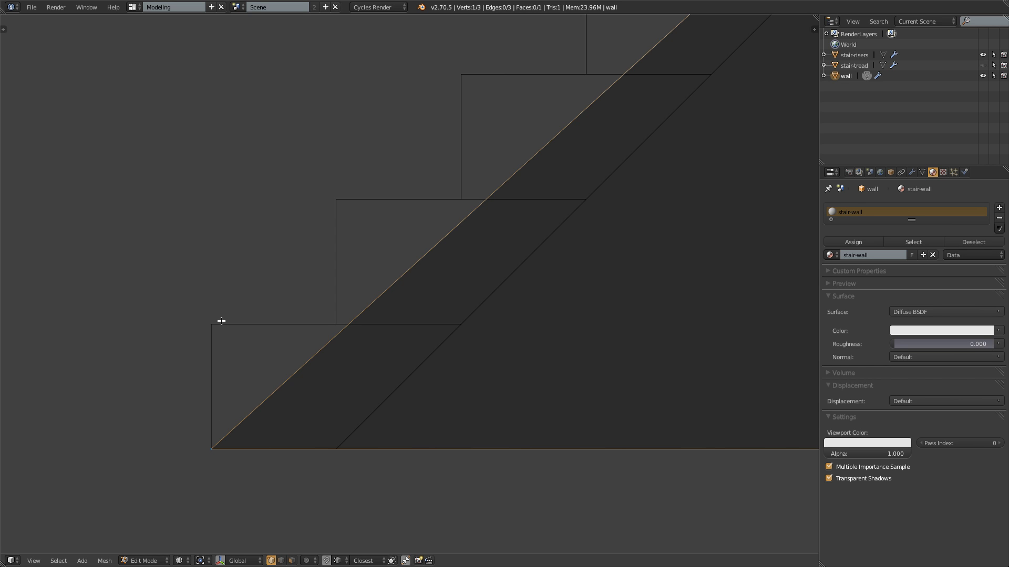
pyautogui.hotkey('alt', 'd')
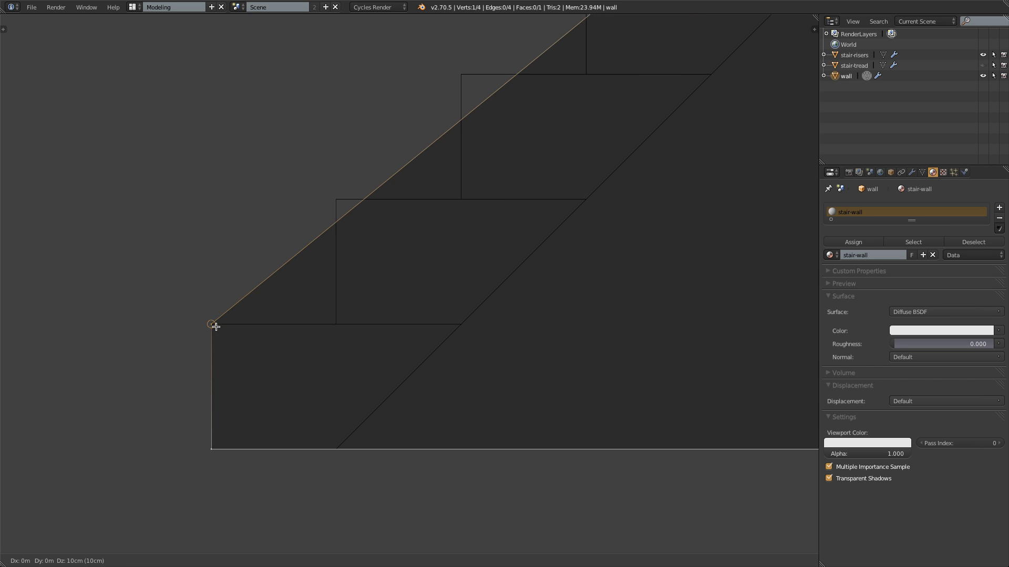
pyautogui.click(215, 327)
pyautogui.hotkey('alt', 'd')
pyautogui.click(332, 329)
pyautogui.hotkey('alt', 'd')
pyautogui.click(342, 198)
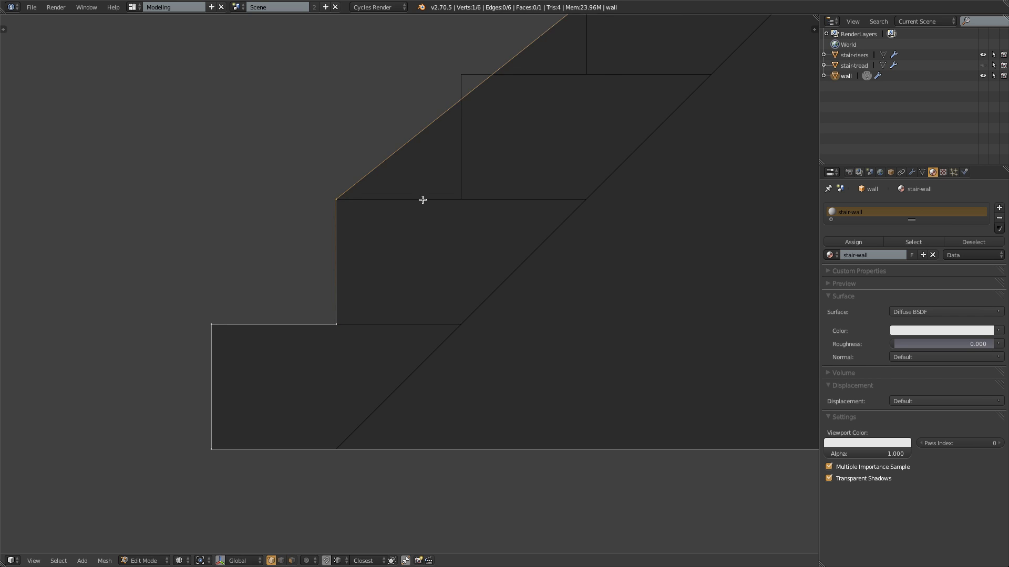
# Continue ripping the wall's outline vertex along the foot and top corners of the third and fourth risers.
pyautogui.hotkey('alt', 'd')
pyautogui.click(468, 202)
pyautogui.hotkey('alt', 'd')
pyautogui.click(464, 72)
pyautogui.keyDown('shift'); pyautogui.moveTo(572, 98); pyautogui.dragTo(340, 223, button='middle'); pyautogui.keyUp('shift')
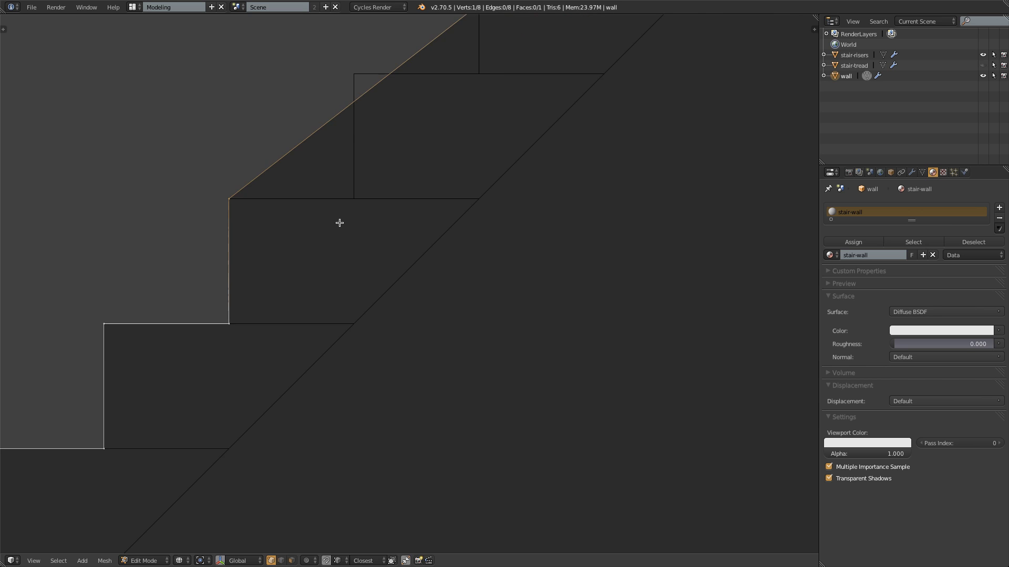
pyautogui.press('e')
pyautogui.click(343, 200)
pyautogui.press('e')
pyautogui.click(354, 74)
# Extend the wall's stepped outline by ripping vertices to the foot and top corners of the fifth and sixth risers.
pyautogui.press('e')
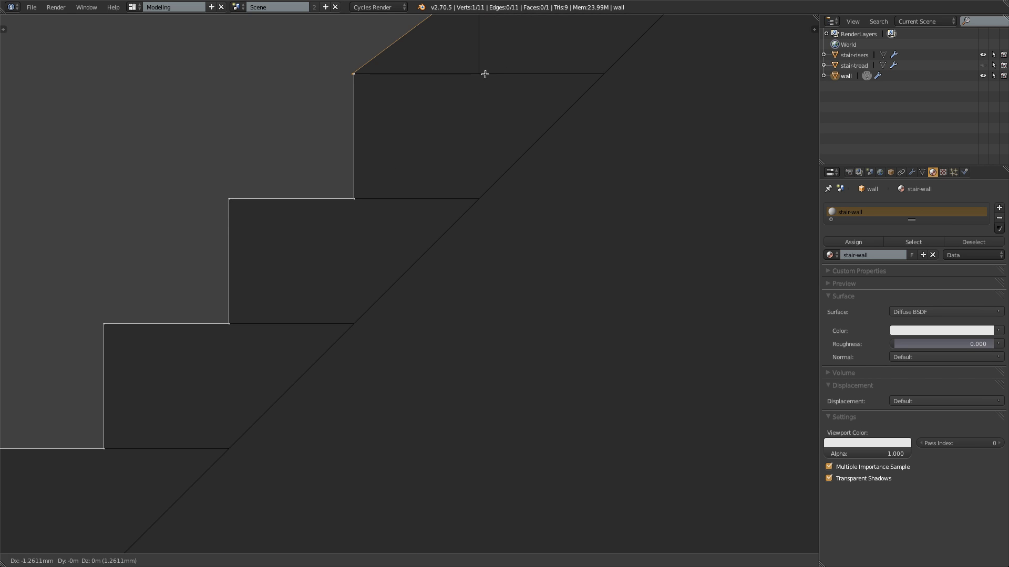
pyautogui.keyDown('ctrl'); pyautogui.click(485, 75); pyautogui.keyUp('ctrl')
pyautogui.keyDown('shift'); pyautogui.moveTo(518, 96); pyautogui.dragTo(378, 301, button='middle'); pyautogui.keyUp('shift')
pyautogui.press('e')
pyautogui.keyDown('ctrl'); pyautogui.click(348, 151); pyautogui.keyUp('ctrl')
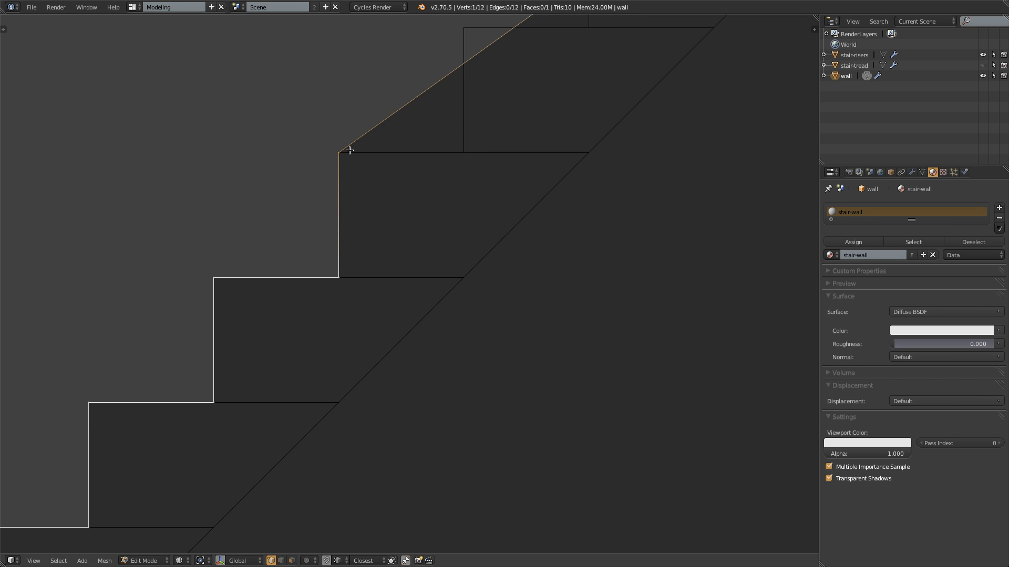
pyautogui.hotkey('alt', 'd')
pyautogui.keyDown('ctrl'); pyautogui.click(473, 151); pyautogui.keyUp('ctrl')
pyautogui.keyDown('shift'); pyautogui.moveTo(496, 160); pyautogui.dragTo(402, 266, button='middle'); pyautogui.keyUp('shift')
pyautogui.hotkey('alt', 'd')
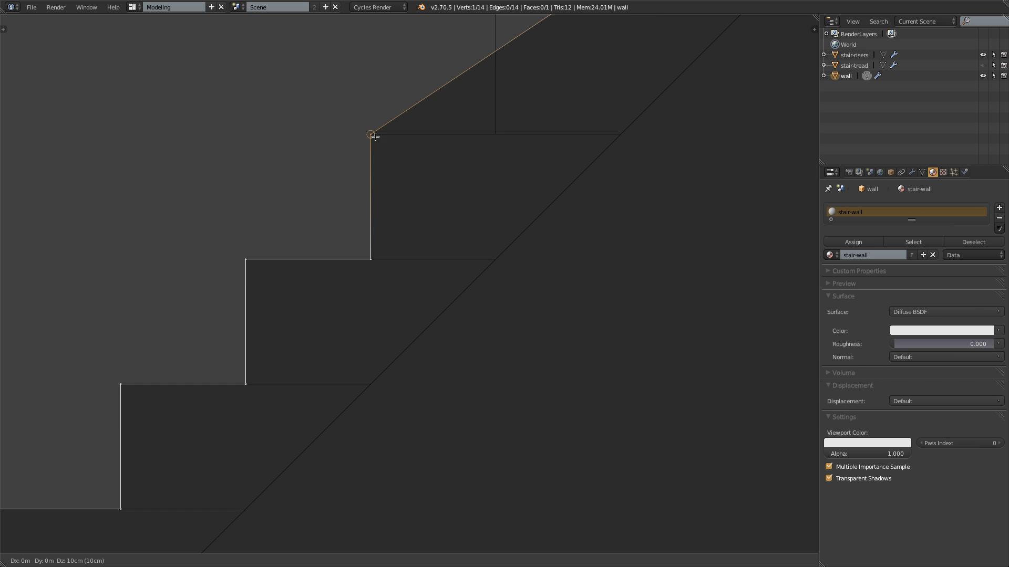
pyautogui.keyDown('ctrl'); pyautogui.click(375, 136); pyautogui.keyUp('ctrl')
# Rip the outline vertex along the sixth and seventh treads and up the seventh and eighth risers.
pyautogui.hotkey('alt', 'd')
pyautogui.keyDown('ctrl'); pyautogui.click(497, 135); pyautogui.keyUp('ctrl')
pyautogui.keyDown('shift'); pyautogui.moveTo(527, 130); pyautogui.dragTo(430, 293, button='middle'); pyautogui.keyUp('shift')
pyautogui.hotkey('alt', 'd')
pyautogui.keyDown('ctrl'); pyautogui.click(401, 175); pyautogui.keyUp('ctrl')
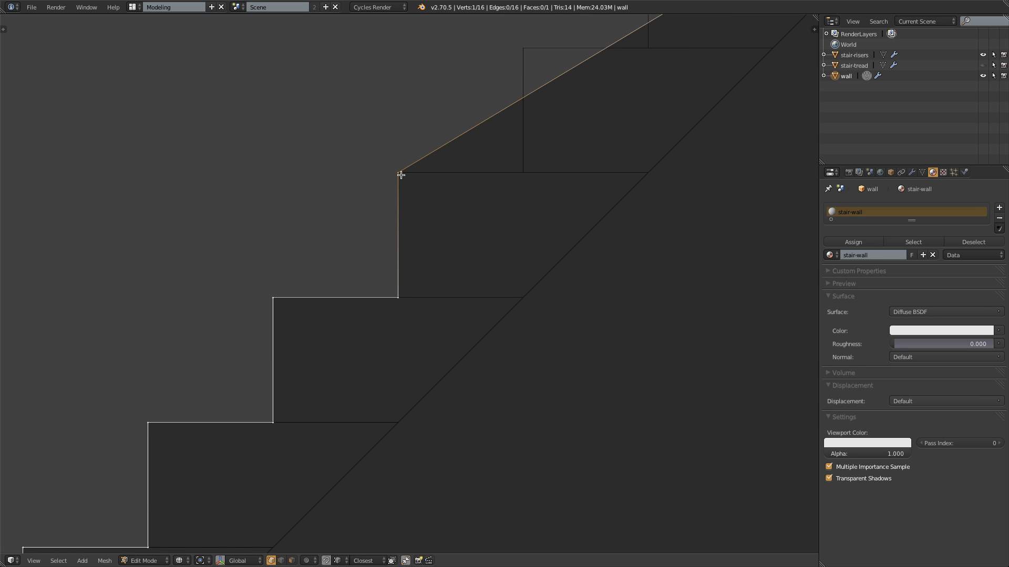
pyautogui.press('e')
pyautogui.click(527, 172)
pyautogui.press('e')
pyautogui.click(541, 67)
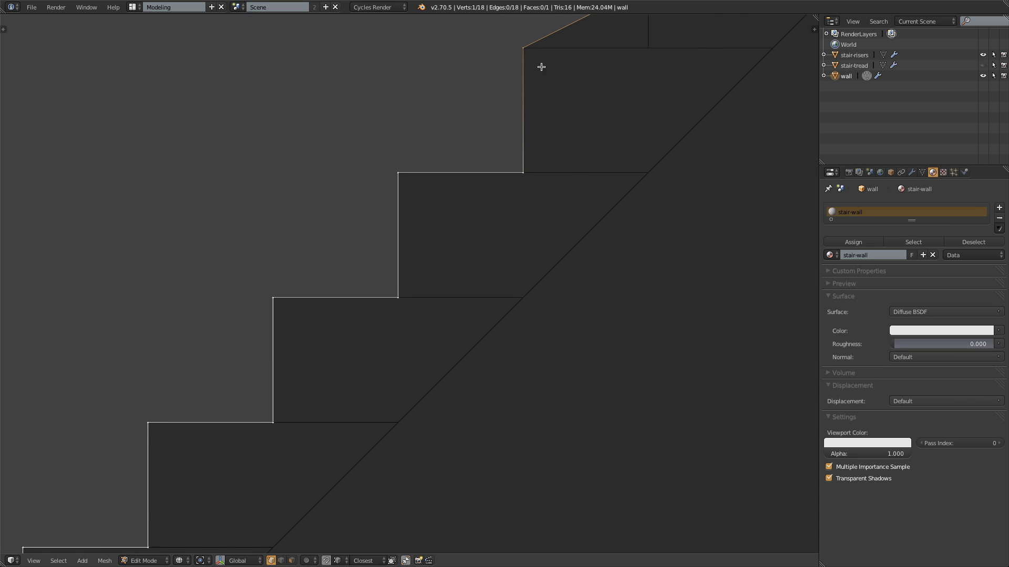
# Enable snapping and rip outline vertices to the foot and top corners of the ninth and tenth risers.
pyautogui.keyDown('ctrl'); pyautogui.scroll(3, 531, 142); pyautogui.keyUp('ctrl')
pyautogui.keyDown('shift'); pyautogui.scroll(-3, 531, 142); pyautogui.keyUp('shift')
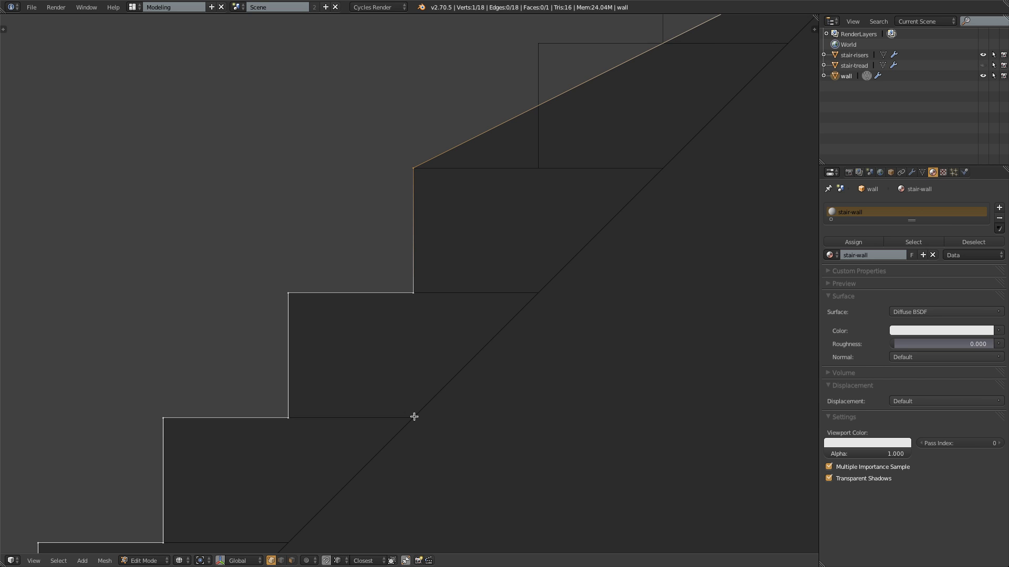
pyautogui.hotkey('shift', 'Tab')
pyautogui.keyDown('shift'); pyautogui.moveTo(513, 273); pyautogui.dragTo(331, 448, button='middle'); pyautogui.keyUp('shift')
pyautogui.hotkey('alt', 'd')
pyautogui.click(355, 342)
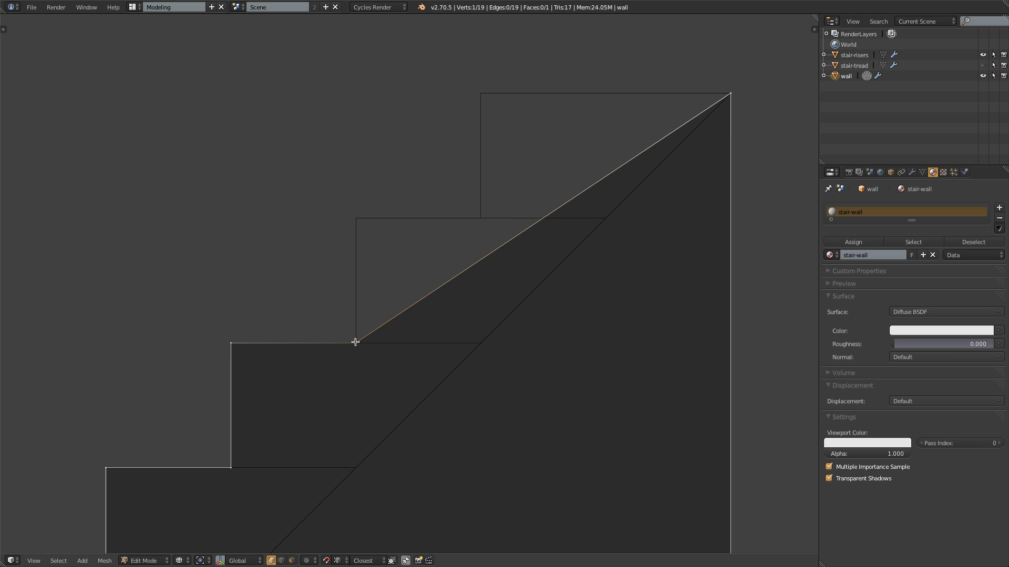
pyautogui.press('e')
pyautogui.click(350, 219)
pyautogui.press('e')
pyautogui.click(476, 219)
pyautogui.press('e')
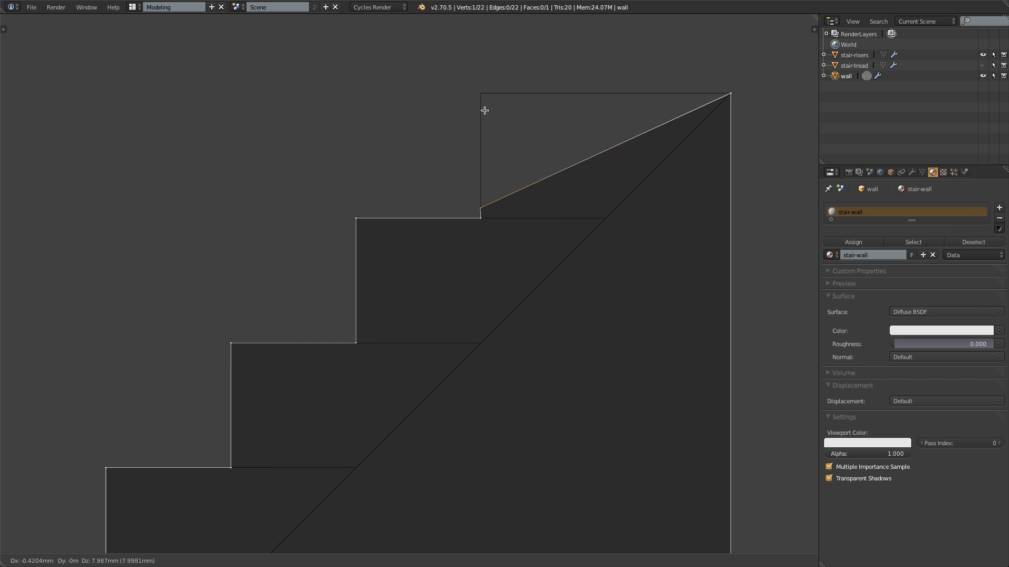
pyautogui.click(480, 108)
# Examine the wall's complete stepped outline in solid and wireframe shading.
pyautogui.scroll(-6, 460, 248)
pyautogui.moveTo(318, 440)
pyautogui.keyDown('shift'); pyautogui.mouseDown(button='middle')
pyautogui.moveTo(516, 219)
pyautogui.moveTo(457, 236)
pyautogui.moveTo(403, 305)
pyautogui.mouseUp(button='middle'); pyautogui.keyUp('shift')
pyautogui.press('z')
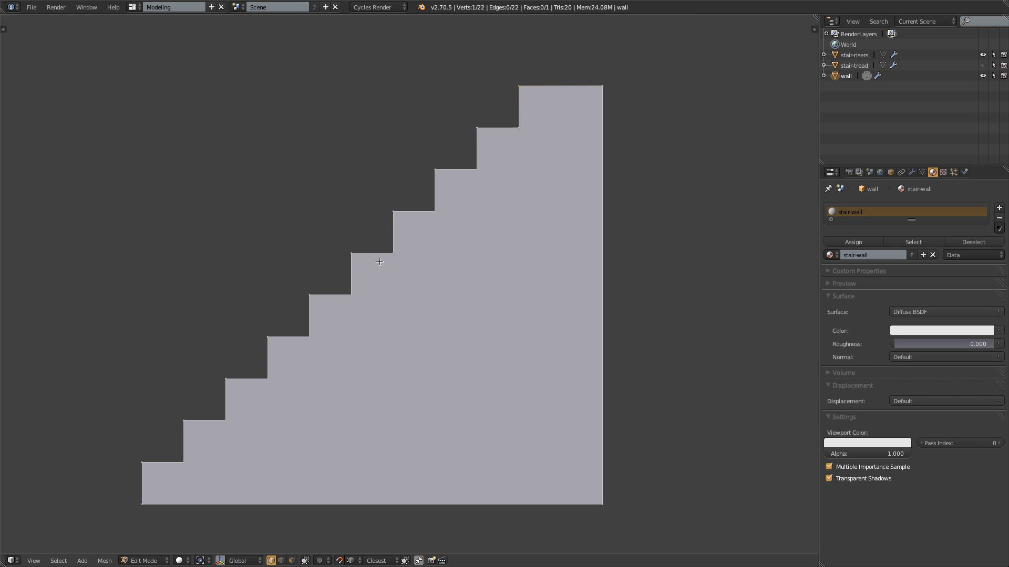
pyautogui.moveTo(379, 262)
pyautogui.mouseDown(button='middle')
pyautogui.moveTo(453, 295)
pyautogui.moveTo(507, 284)
pyautogui.moveTo(411, 284)
pyautogui.mouseUp(button='middle')
pyautogui.press('z')
pyautogui.press('KP_3')
pyautogui.press('KP_1')
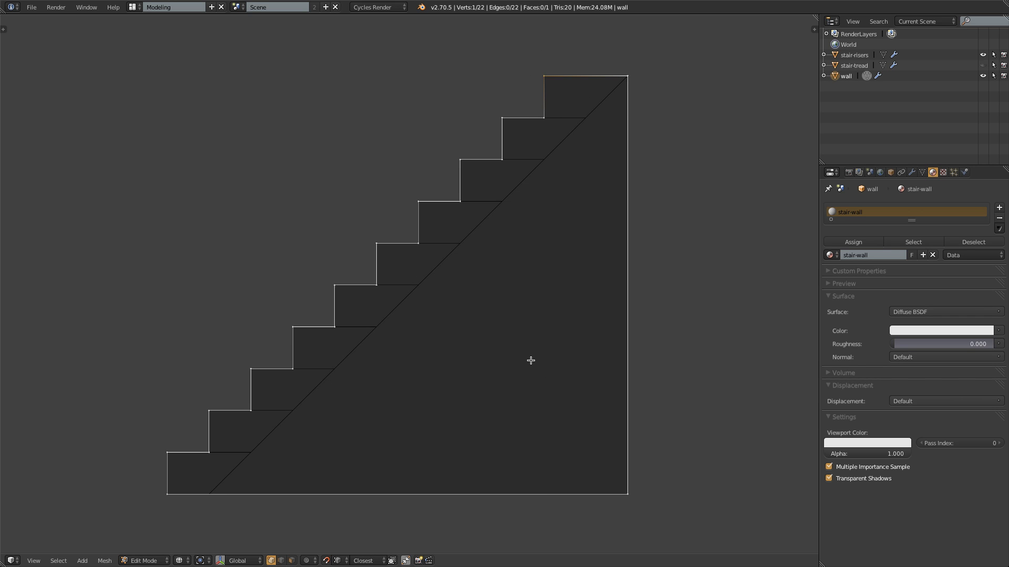
pyautogui.keyDown('shift'); pyautogui.moveTo(531, 361); pyautogui.dragTo(532, 360, button='middle'); pyautogui.keyUp('shift')
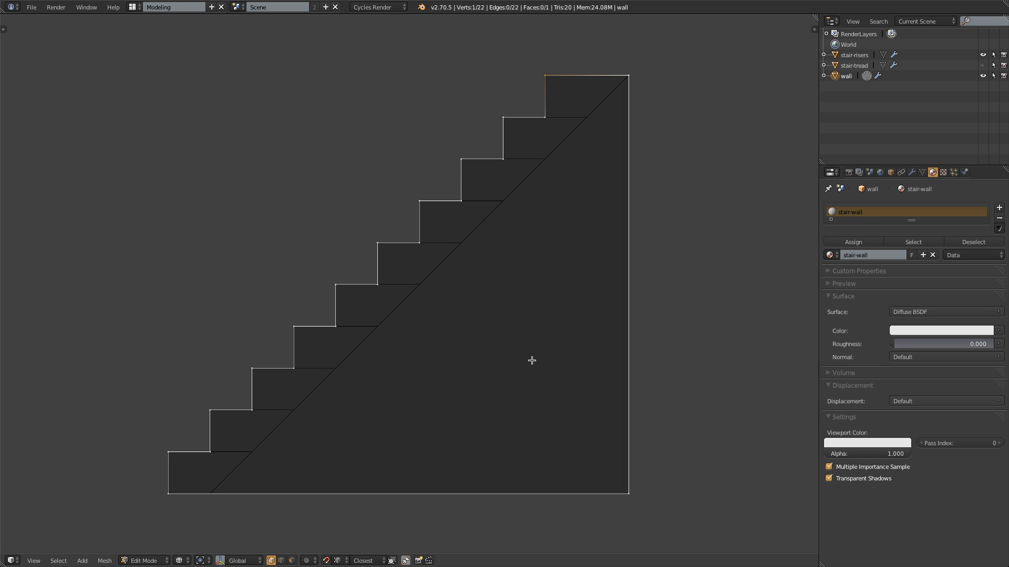
pyautogui.keyDown('shift'); pyautogui.moveTo(468, 349); pyautogui.dragTo(473, 389, button='middle'); pyautogui.keyUp('shift')
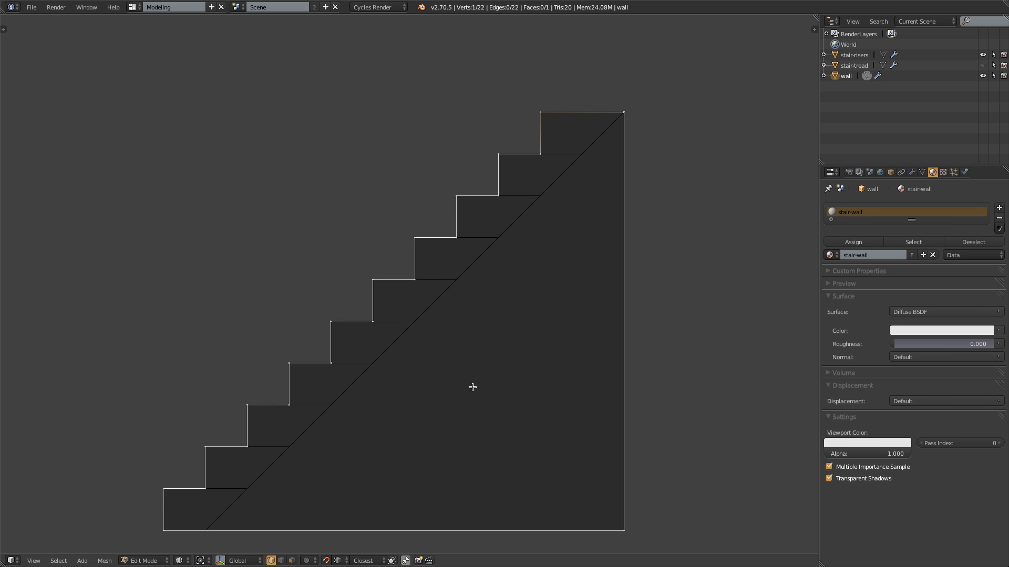
# Try to rip and move the wall vertex at the foot of the tenth riser.
pyautogui.press('a')
pyautogui.keyDown('shift'); pyautogui.moveTo(553, 149); pyautogui.dragTo(476, 320, button='middle'); pyautogui.keyUp('shift')
pyautogui.rightClick(517, 207)
pyautogui.scroll(2, 523, 210)
pyautogui.scroll(5, 475, 312)
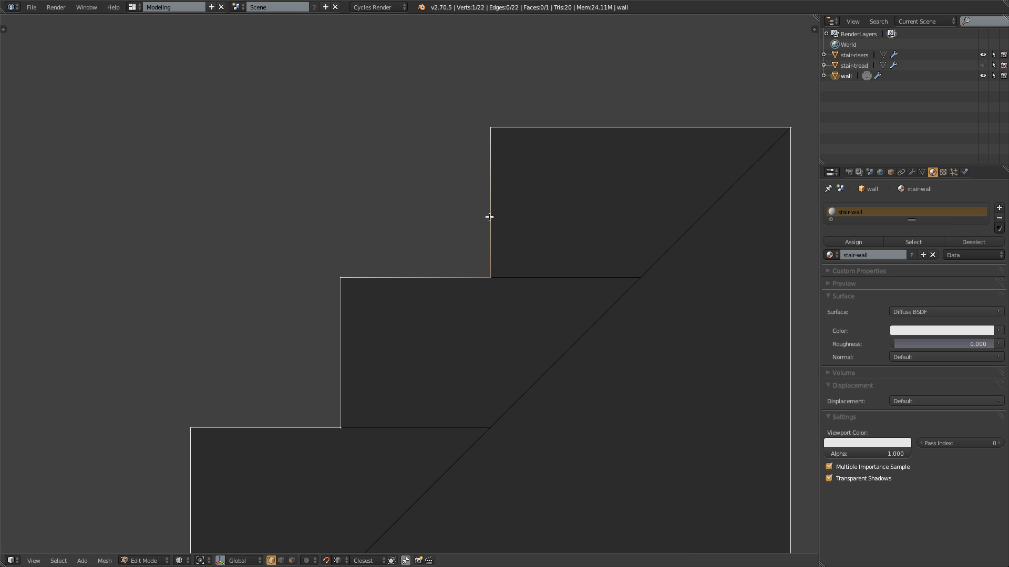
pyautogui.press('e')
pyautogui.rightClick(497, 261)
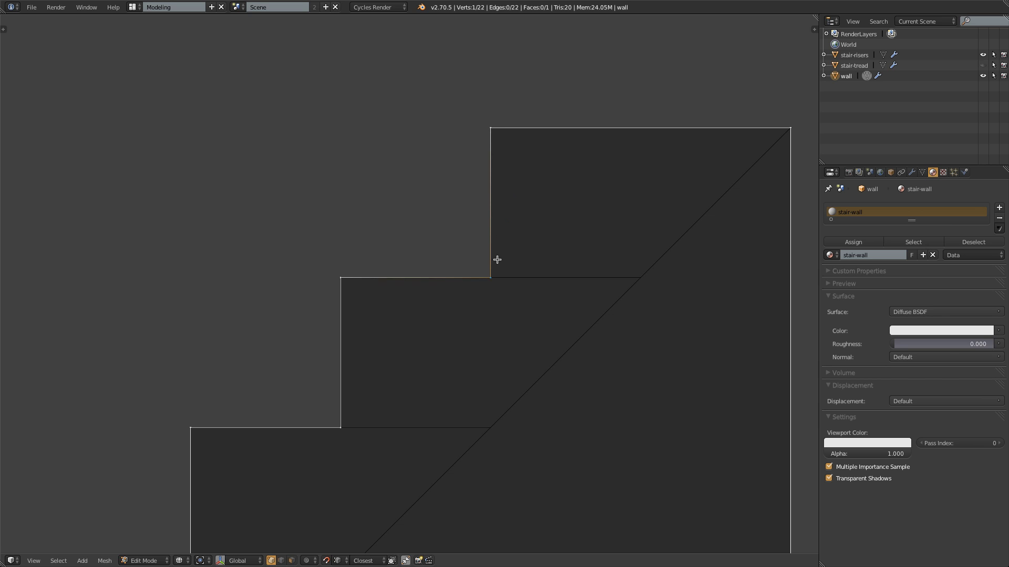
pyautogui.press('g')
pyautogui.rightClick(446, 279)
pyautogui.hotkey('ctrl', 'z')
pyautogui.scroll(-5, 622, 276)
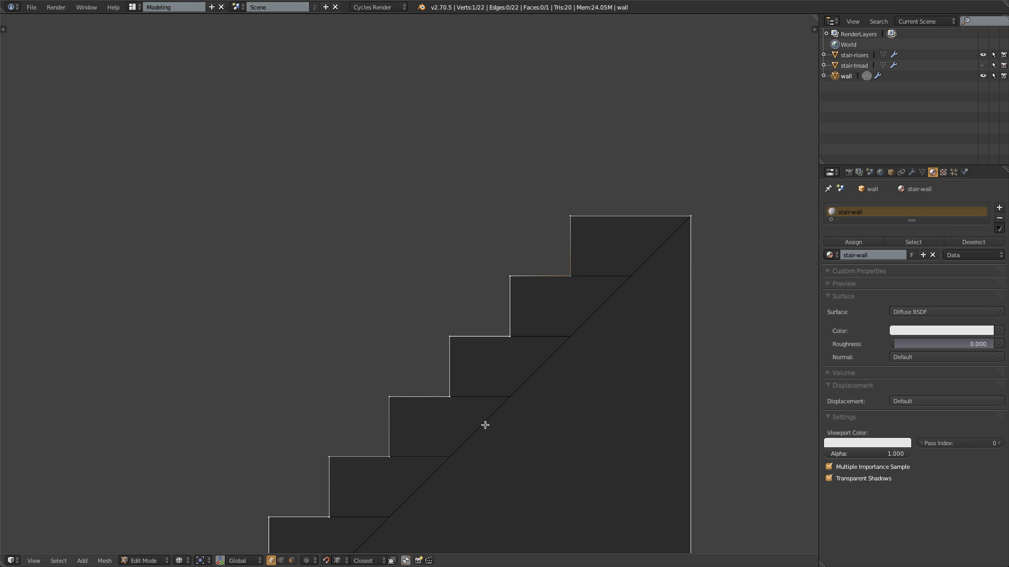
pyautogui.keyDown('shift'); pyautogui.moveTo(478, 391); pyautogui.dragTo(486, 332, button='middle'); pyautogui.keyUp('shift')
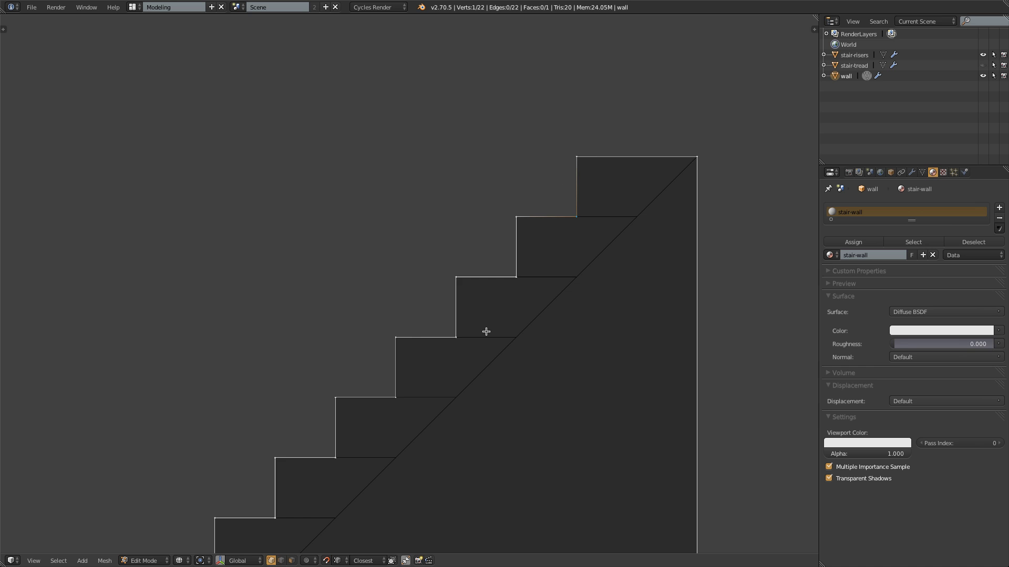
pyautogui.scroll(-3, 486, 331)
pyautogui.keyDown('shift'); pyautogui.moveTo(488, 374); pyautogui.dragTo(492, 258, button='middle'); pyautogui.keyUp('shift')
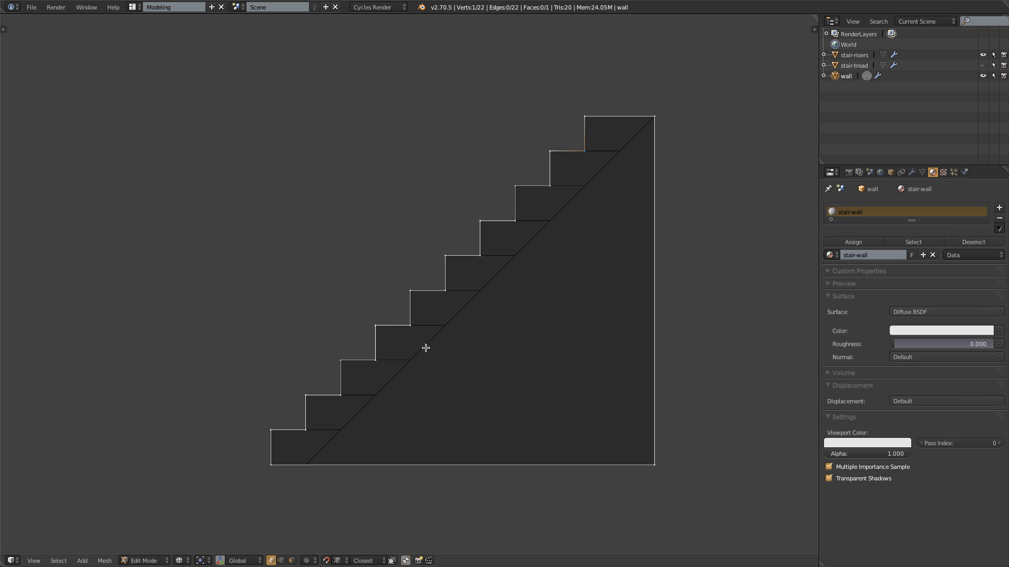
# Switch to the Rip Vertex along Edge revision page in Safari and highlight its "arc patch D512" command.
pyautogui.press('super+Tab')
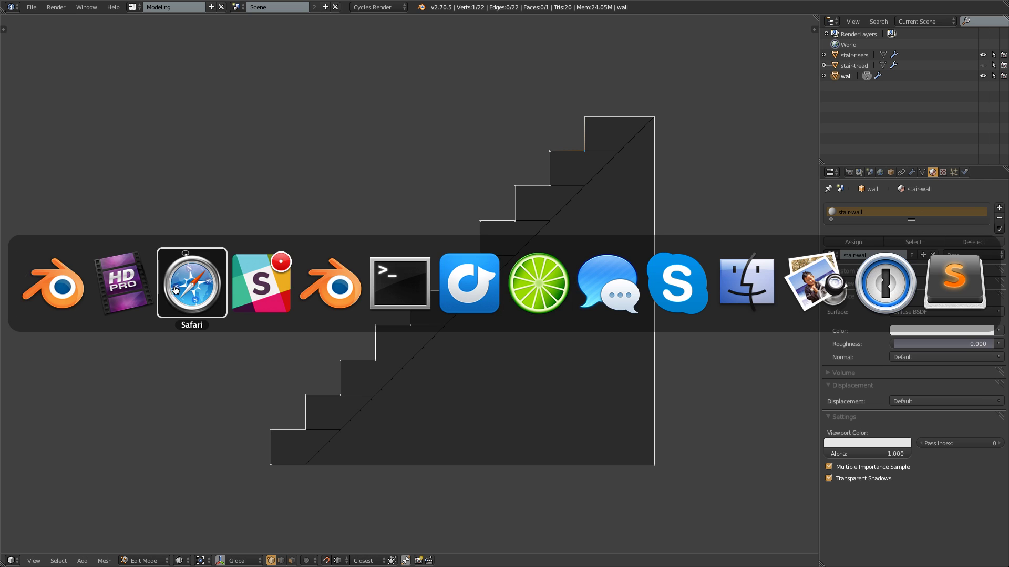
pyautogui.press('Escape')
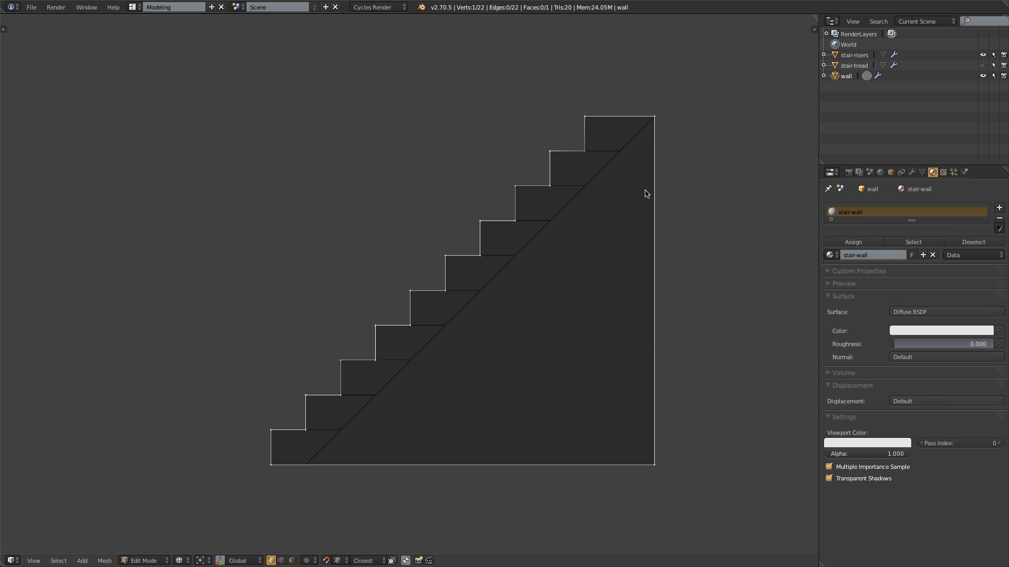
pyautogui.hotkey('alt', 'F11')
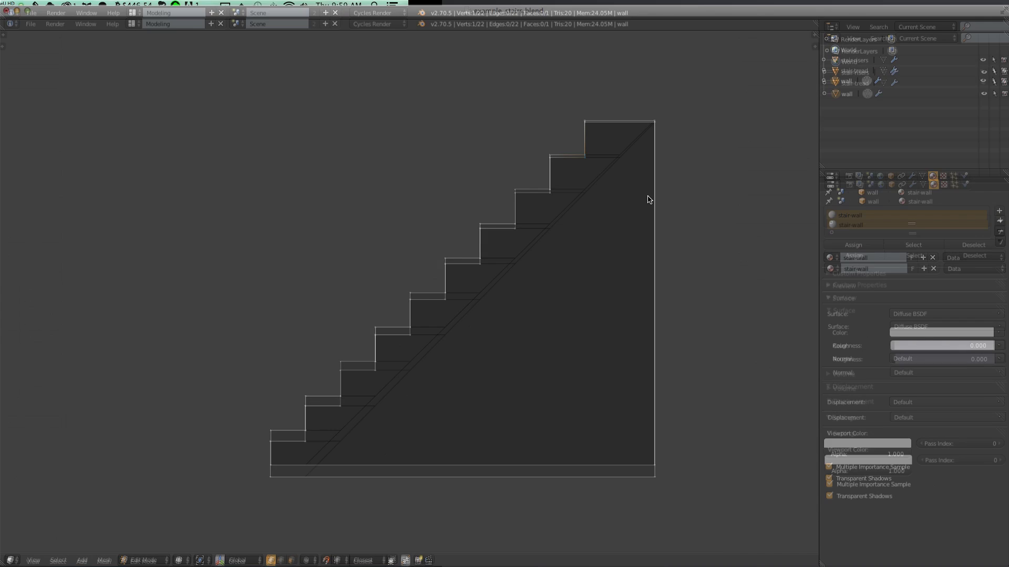
pyautogui.press('super+Tab')
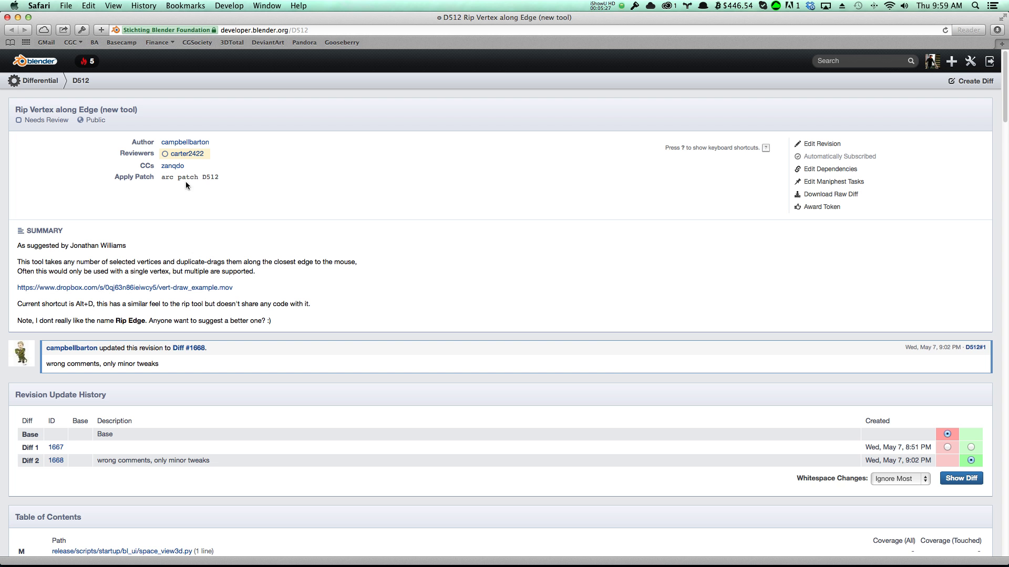
pyautogui.moveTo(228, 177); pyautogui.dragTo(172, 177)
pyautogui.click(164, 177)
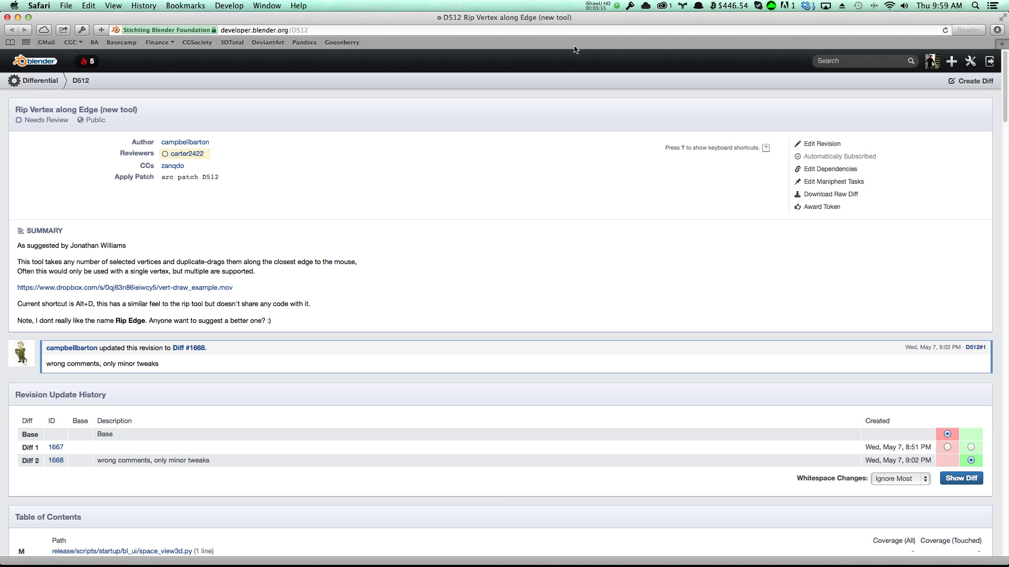
pyautogui.click(600, 7)
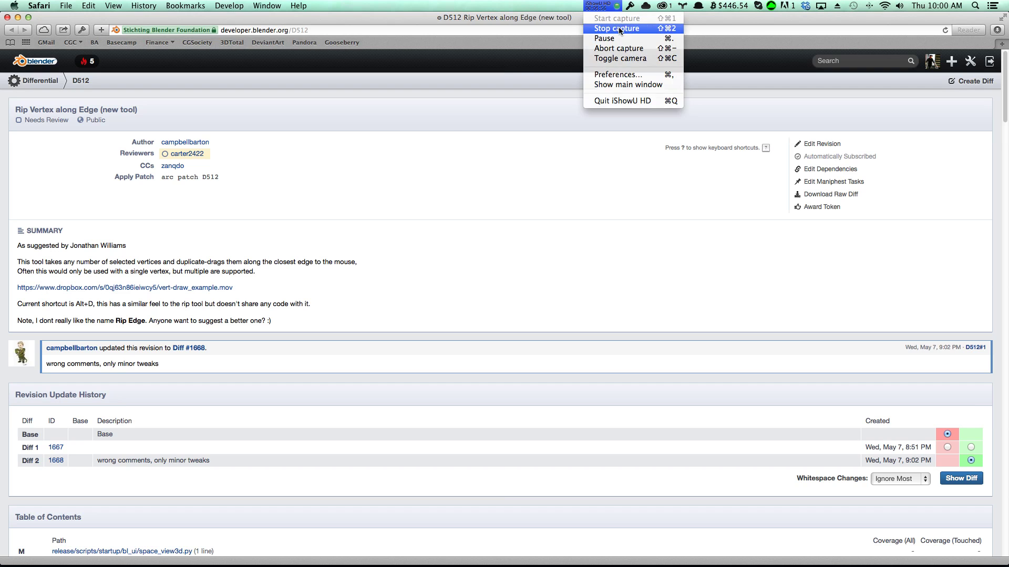